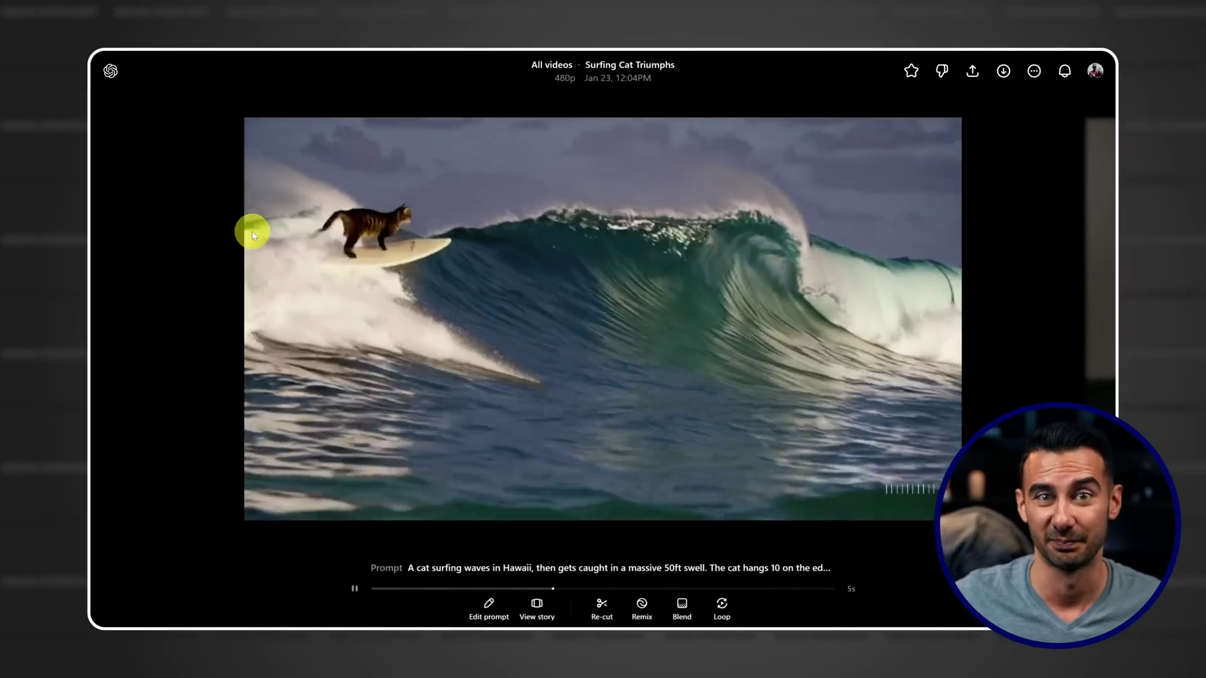
- Step forward through two library videos with the Right arrow key
key(Right)
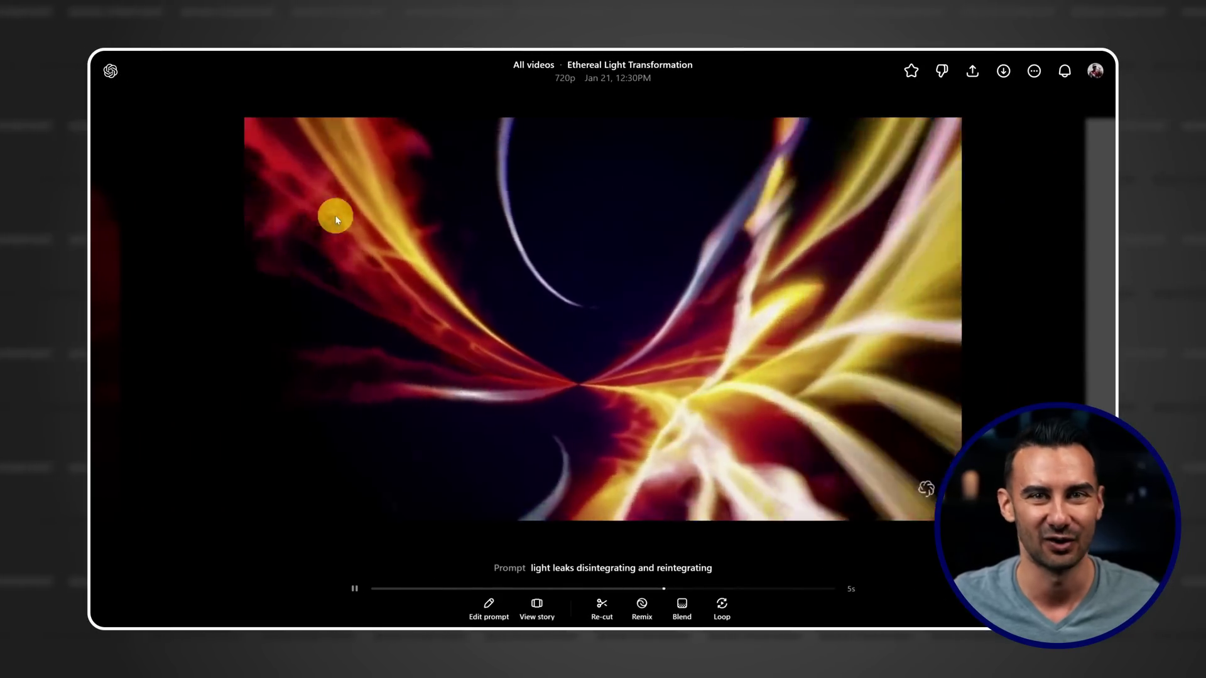
key(Right)
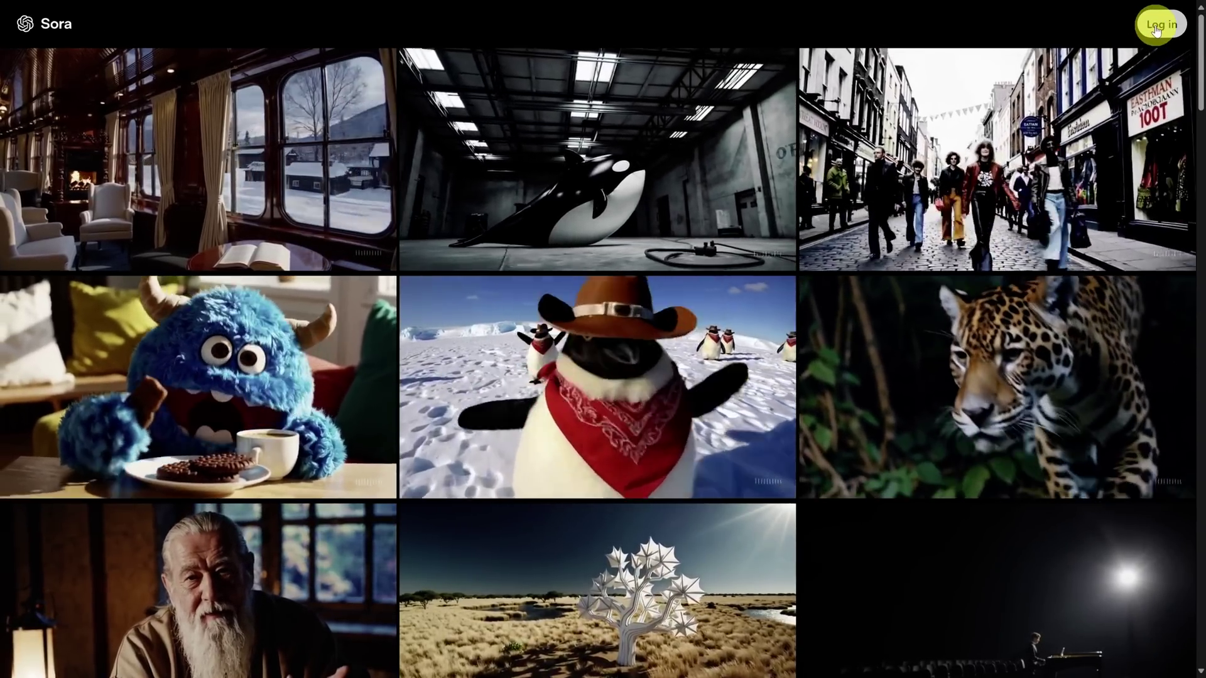
click(1156, 28)
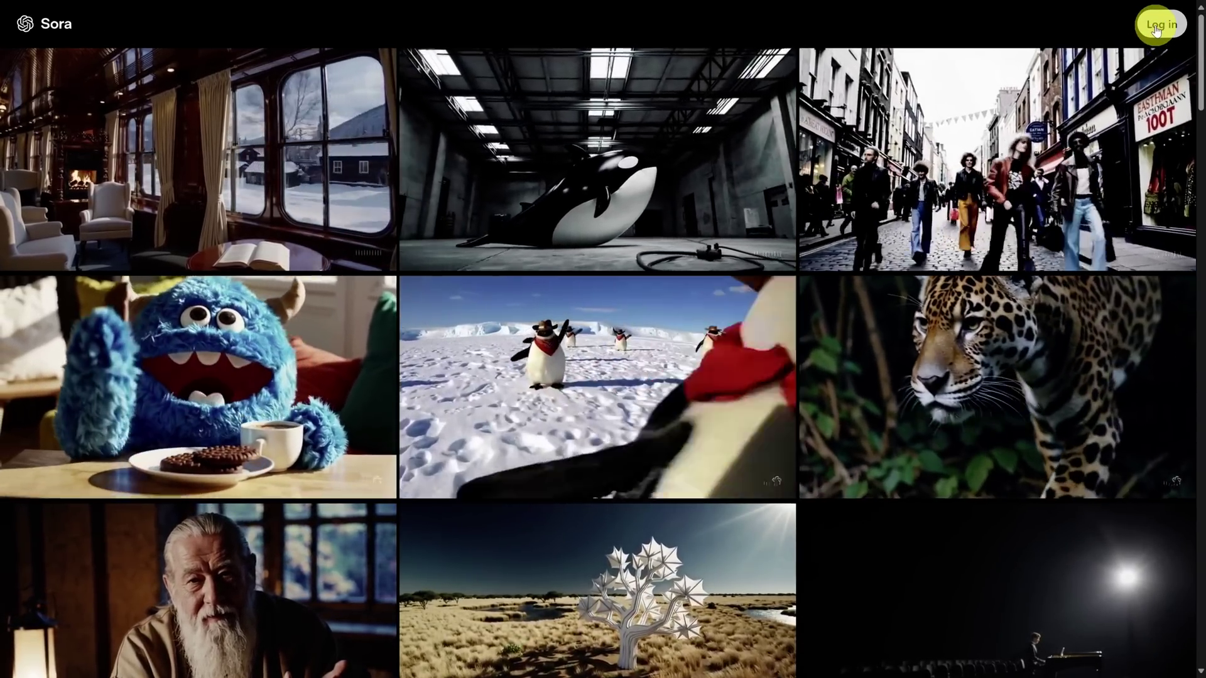
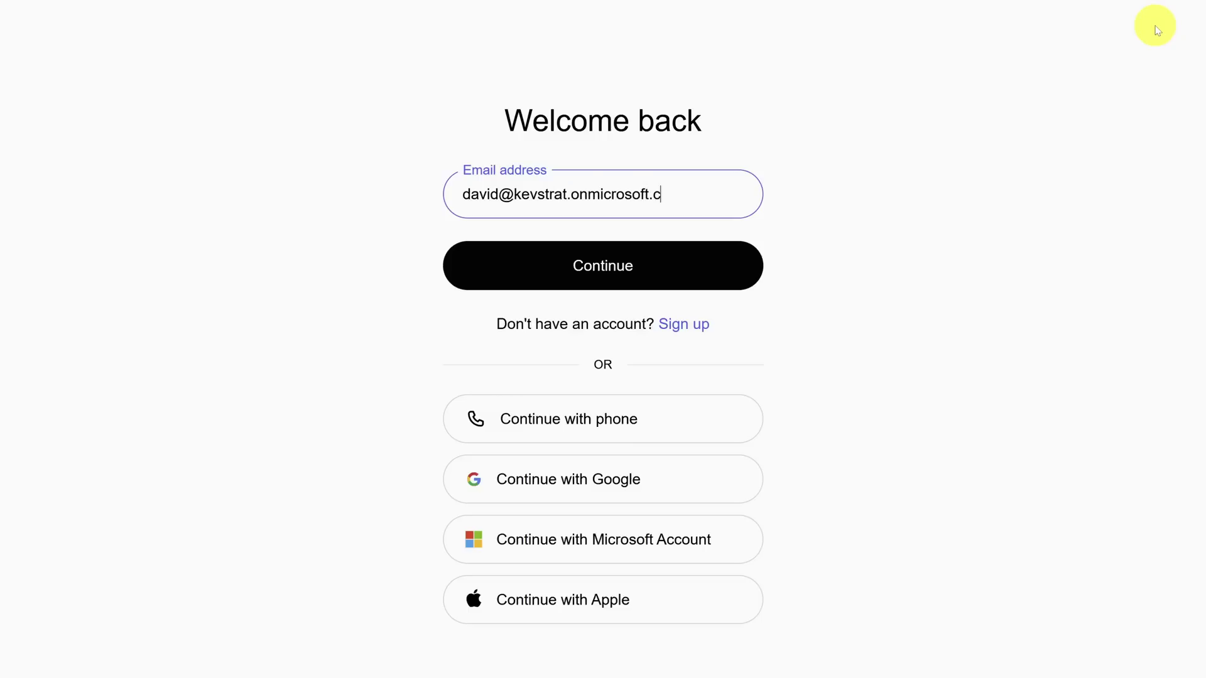
click(684, 329)
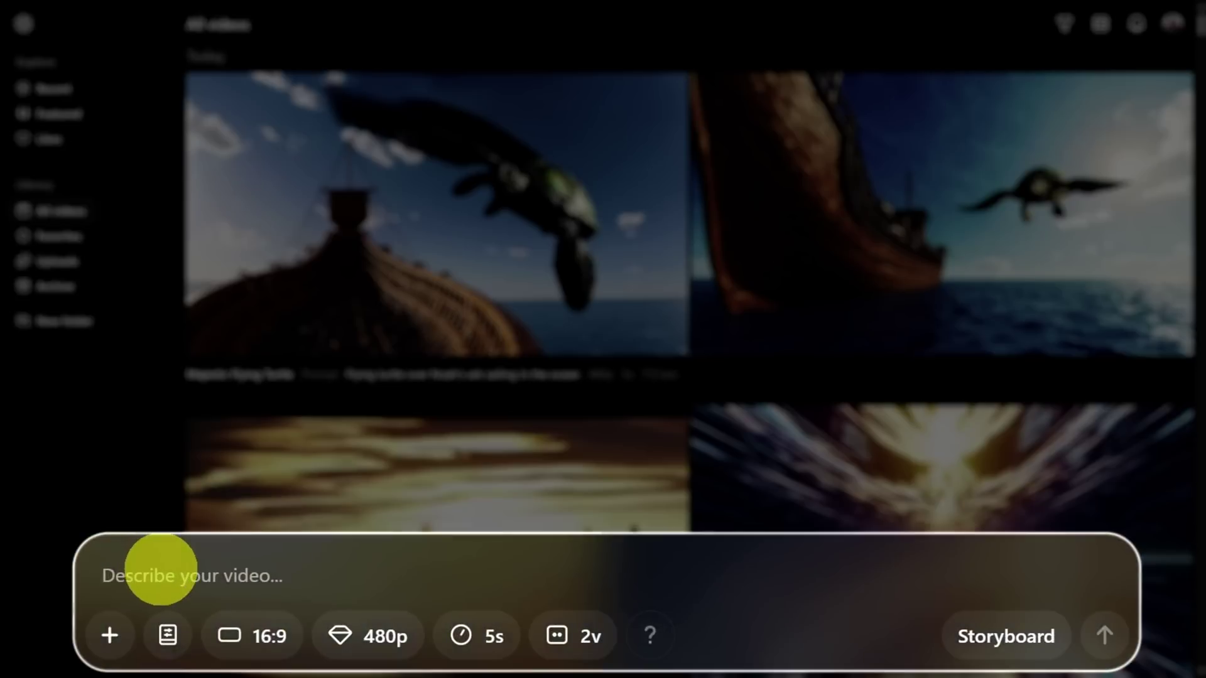
- Generate a video from 'Star Wars style stormtroopers invading a modern office, pastel theme'
text(Star Wars style stormtroopers invading a modern office, pastel theme)
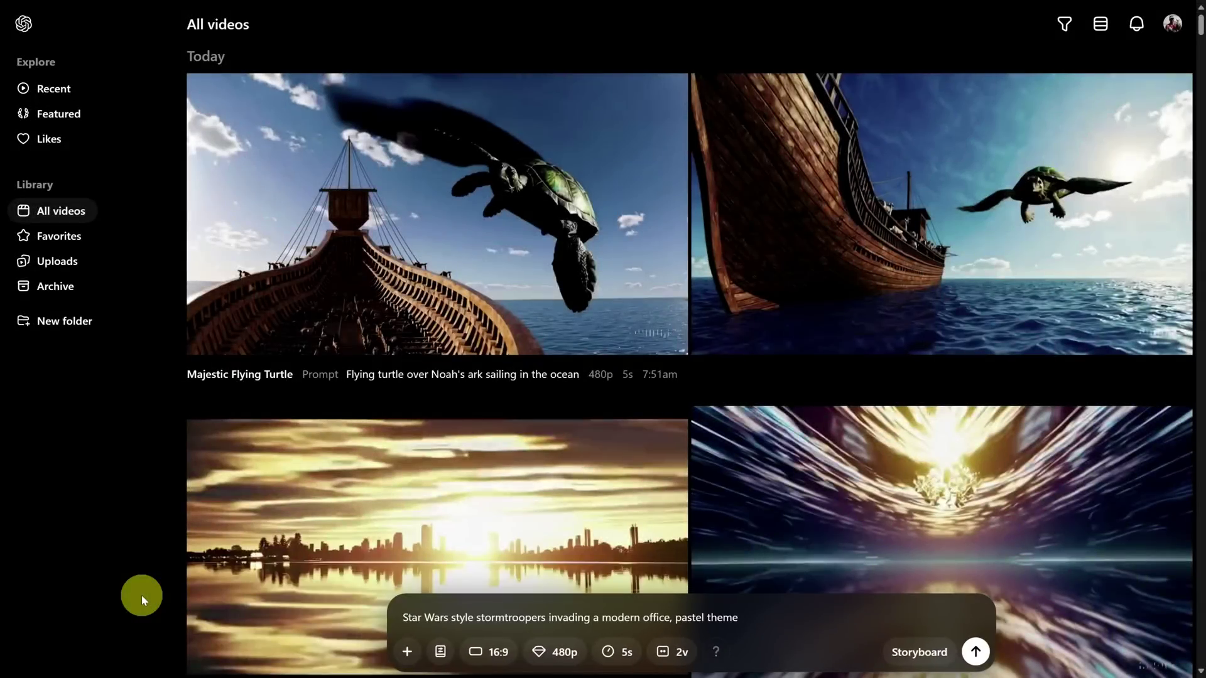
key(Return)
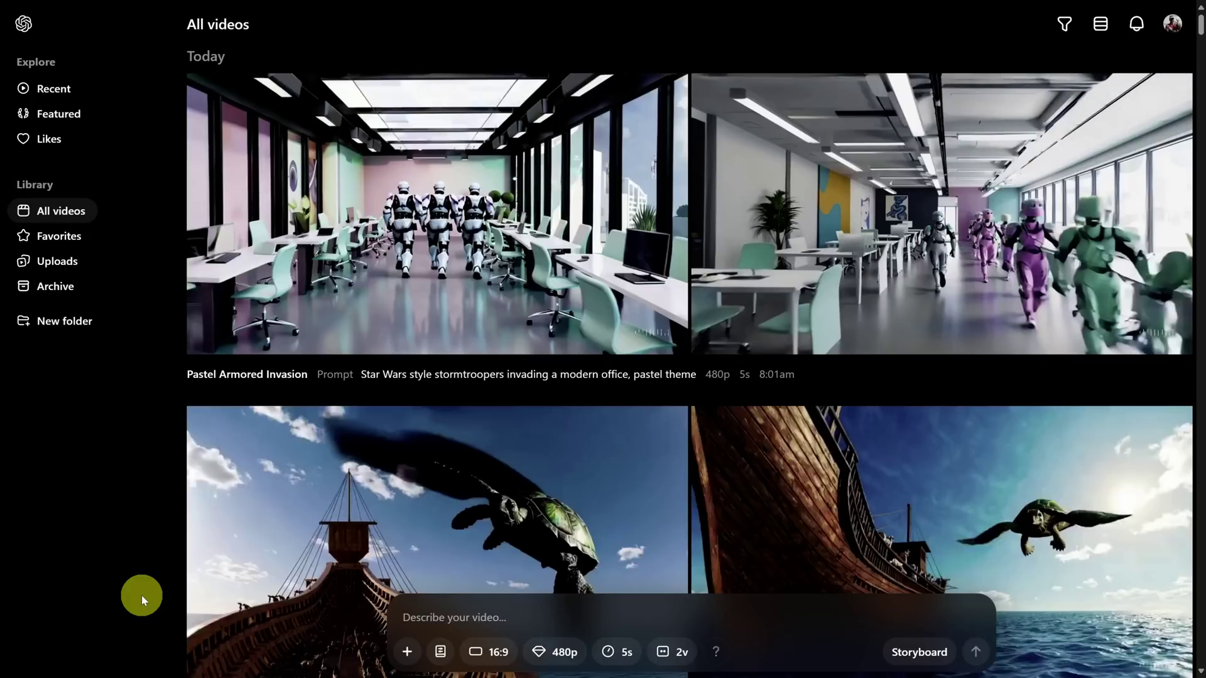
- Play Pastel Armored Invasion in the full player, pausing and then resuming it
click(252, 265)
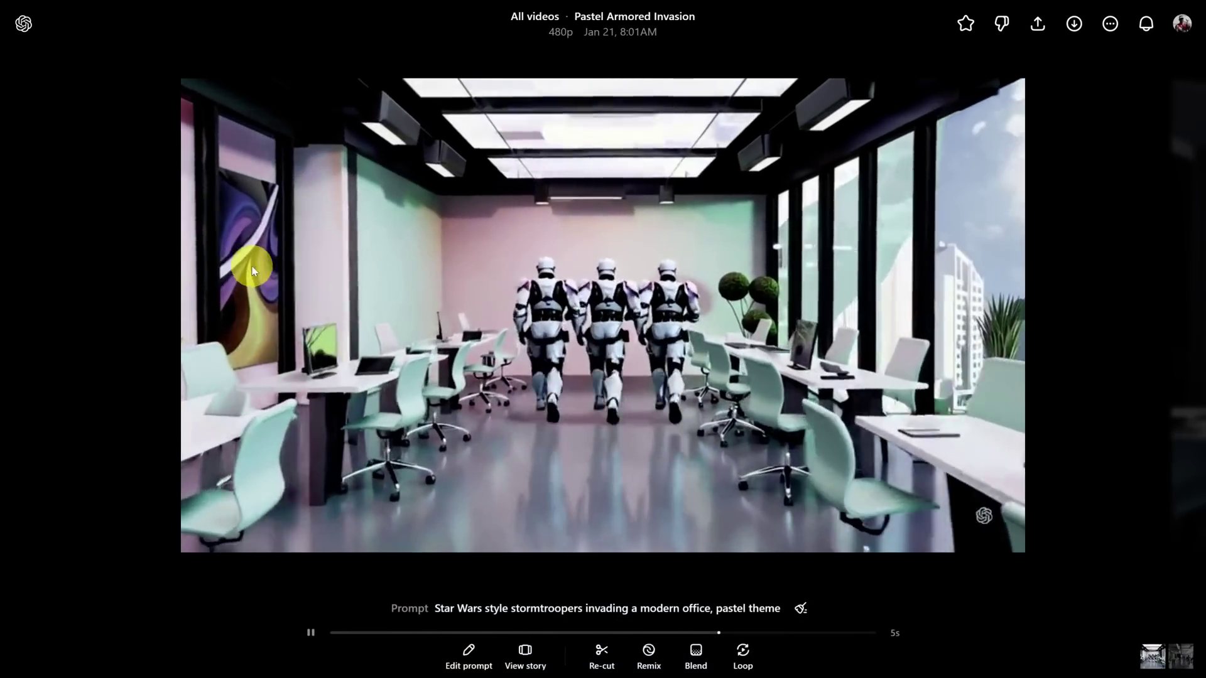
click(252, 270)
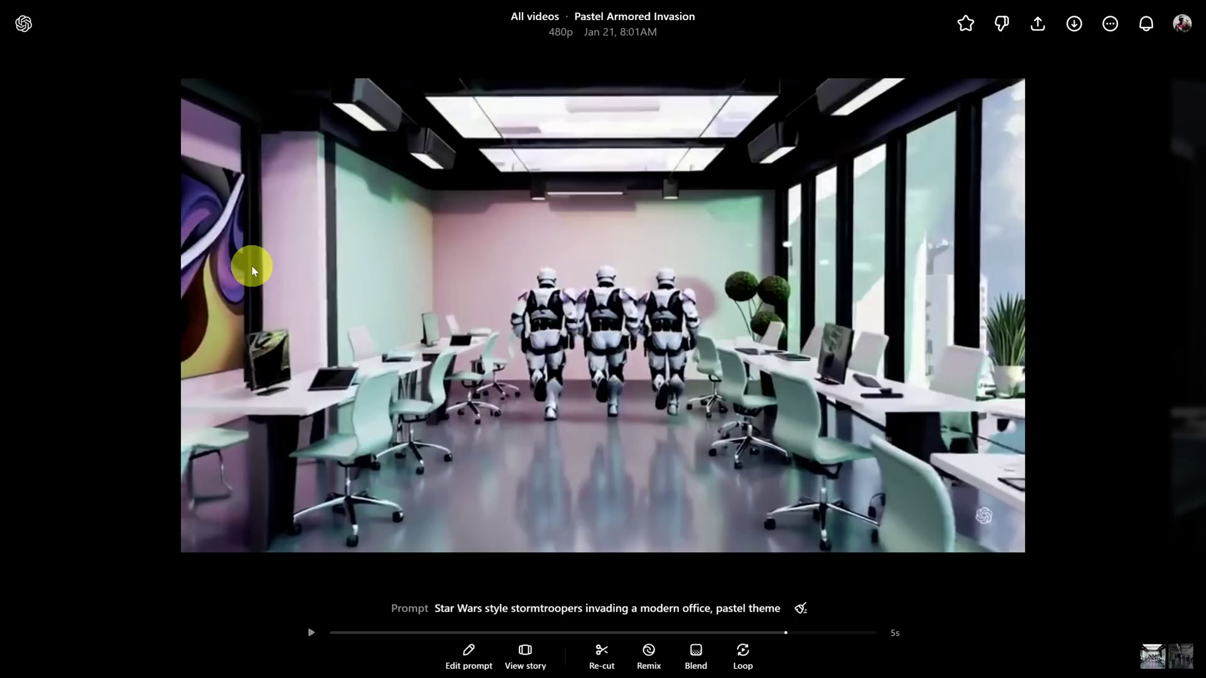
click(252, 270)
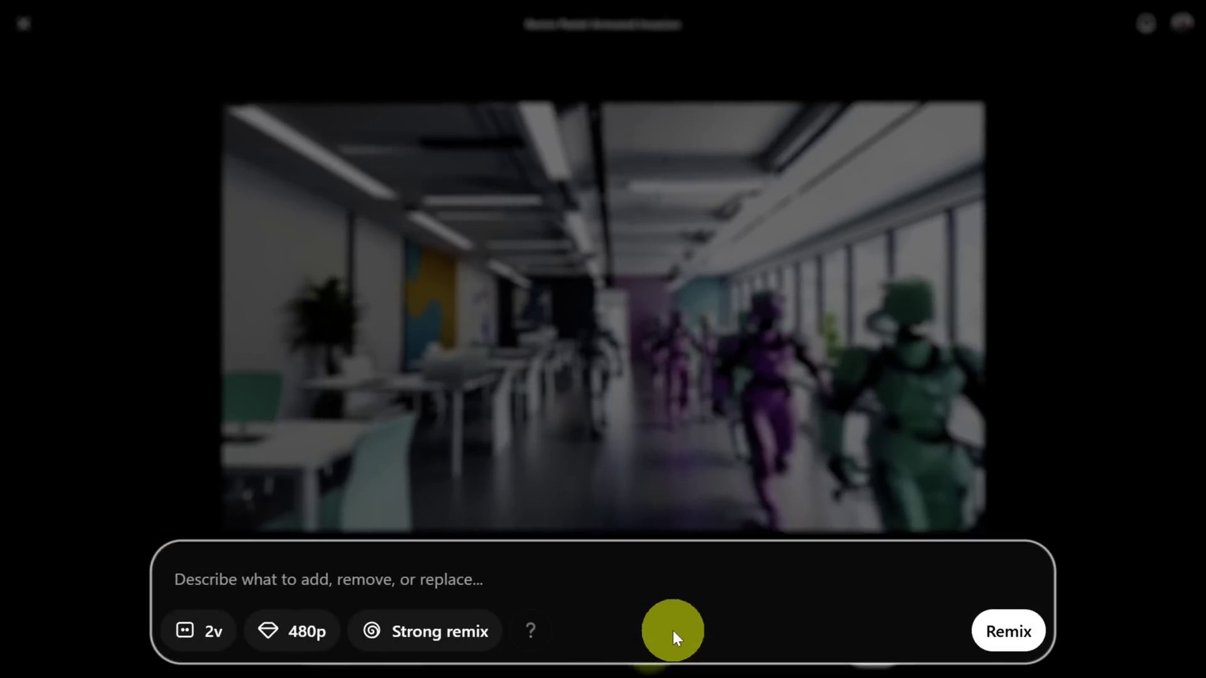
- Set up a Mild remix adding frightened office workers, at 480p with two variations
text(Add office workers looking frightened at the invasion)
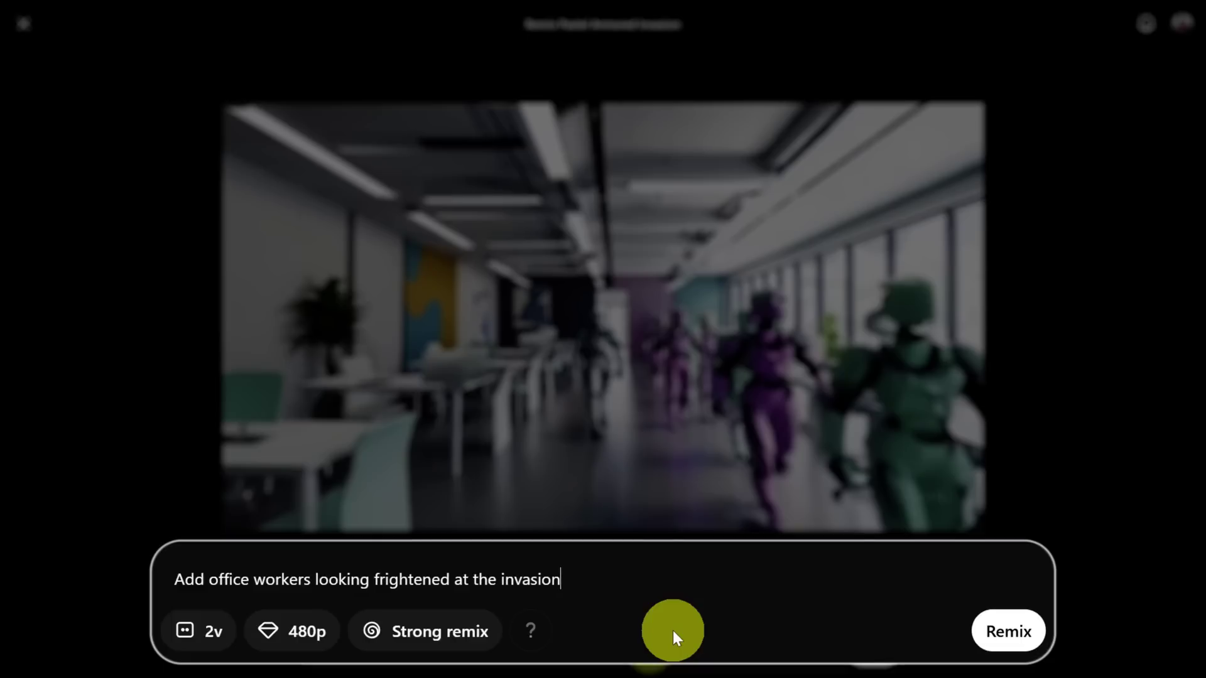
click(441, 639)
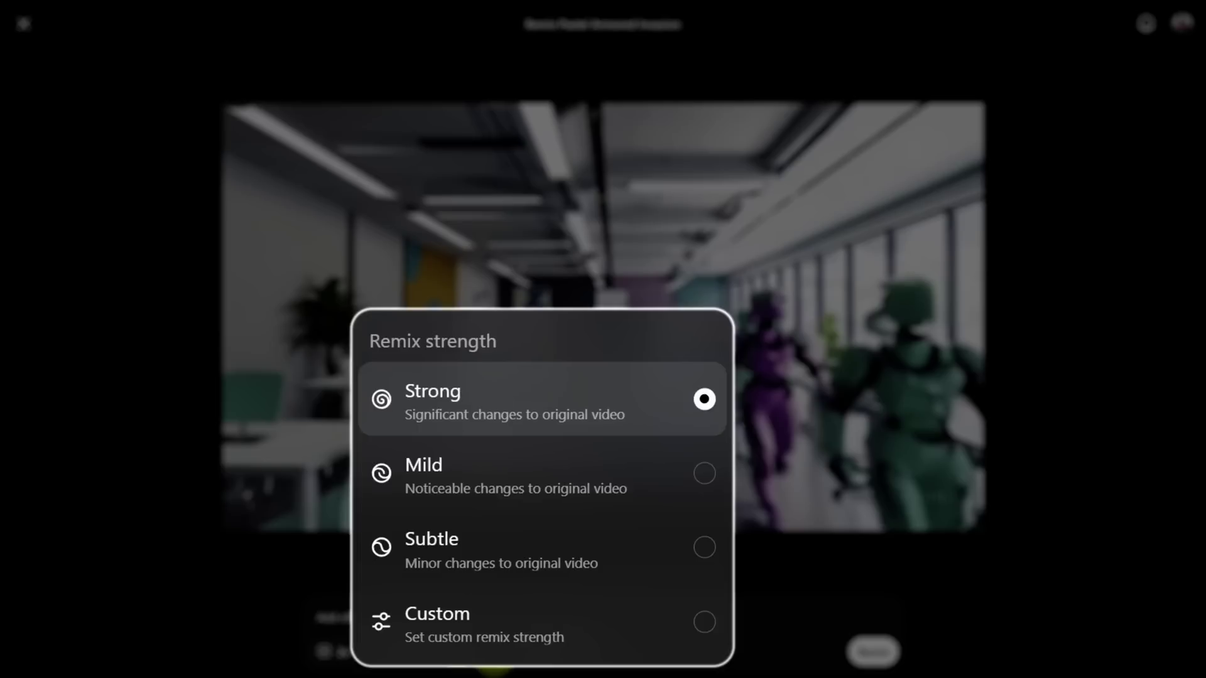
click(462, 489)
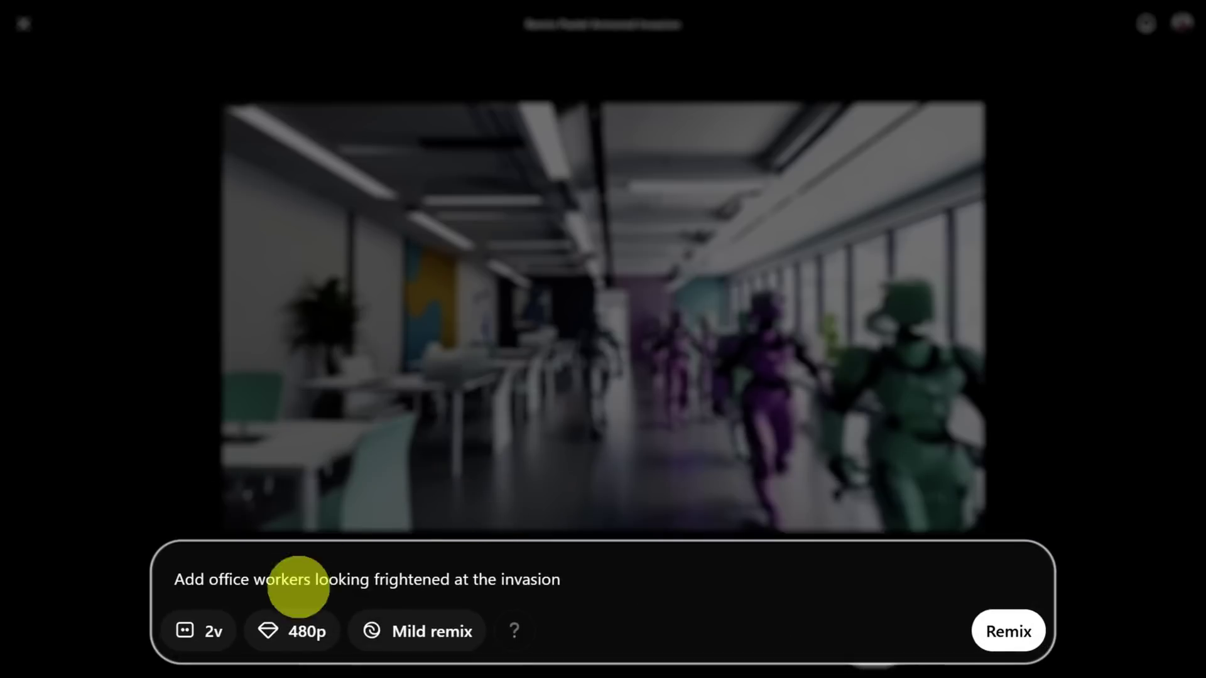
click(292, 633)
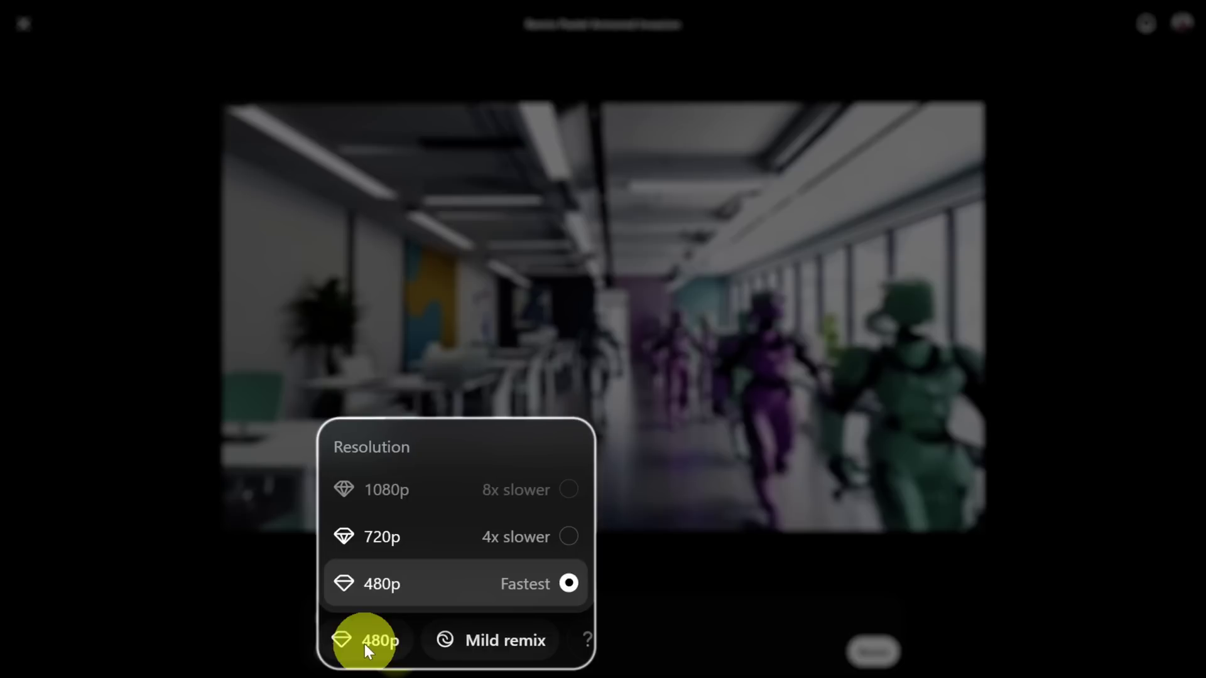
click(303, 643)
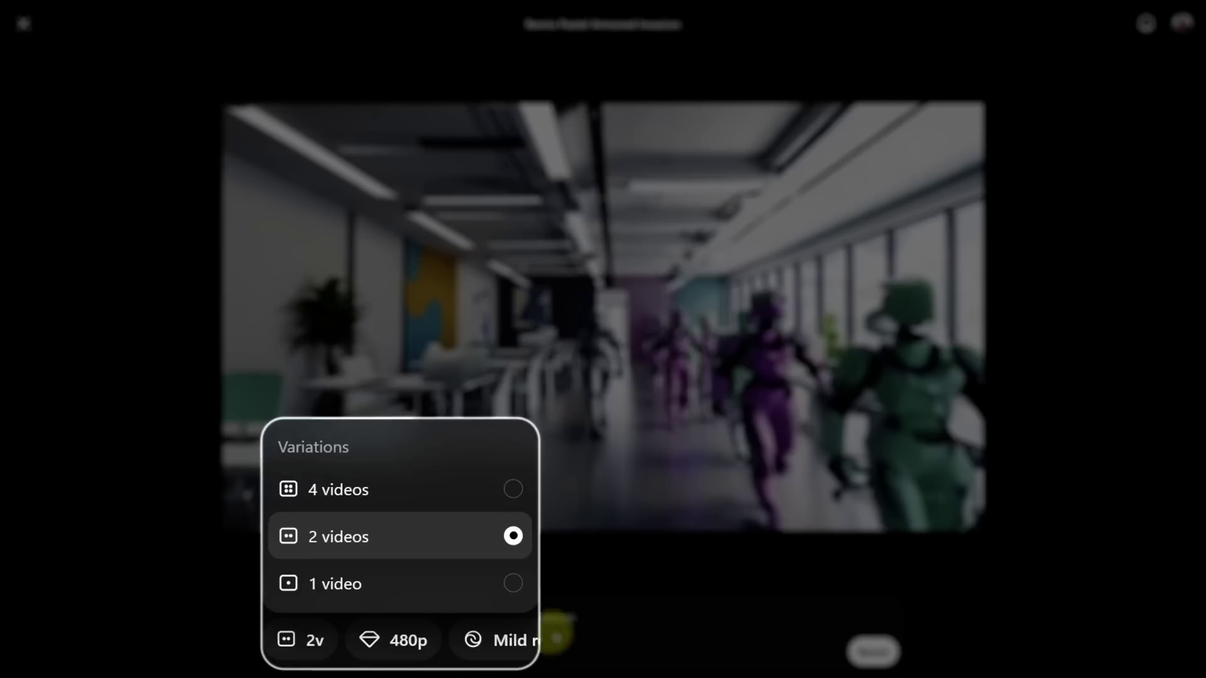
click(578, 618)
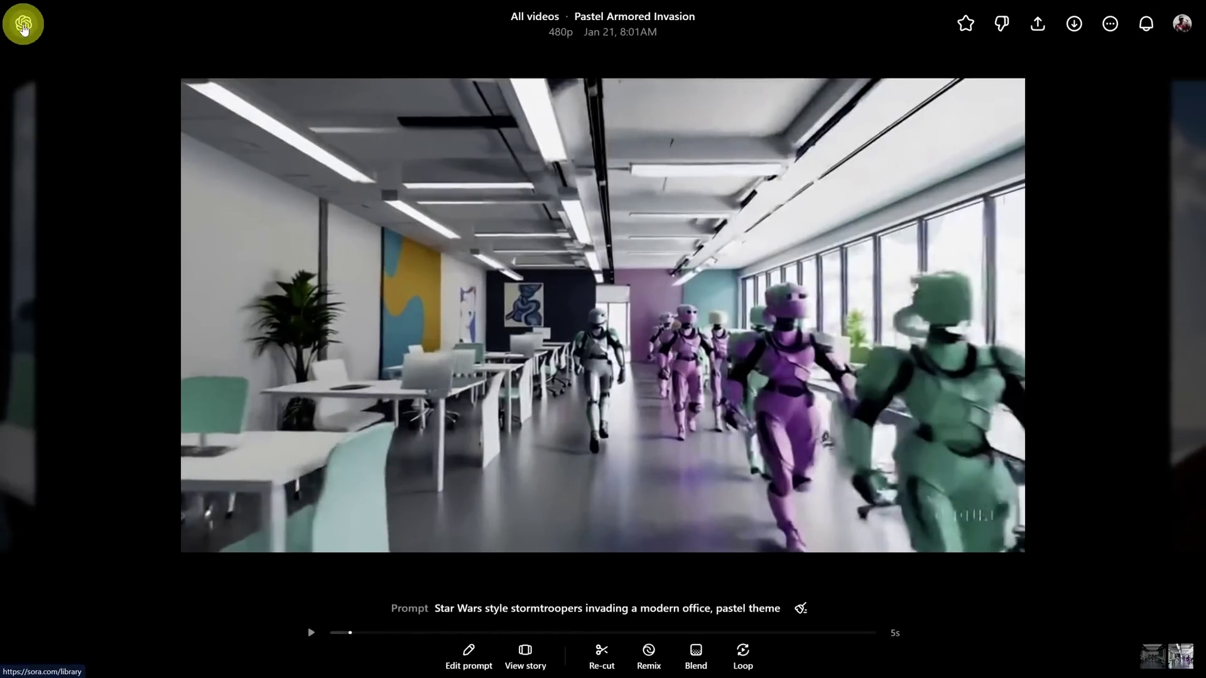
- Return to All videos and scroll through the new office-invasion remix results
click(24, 27)
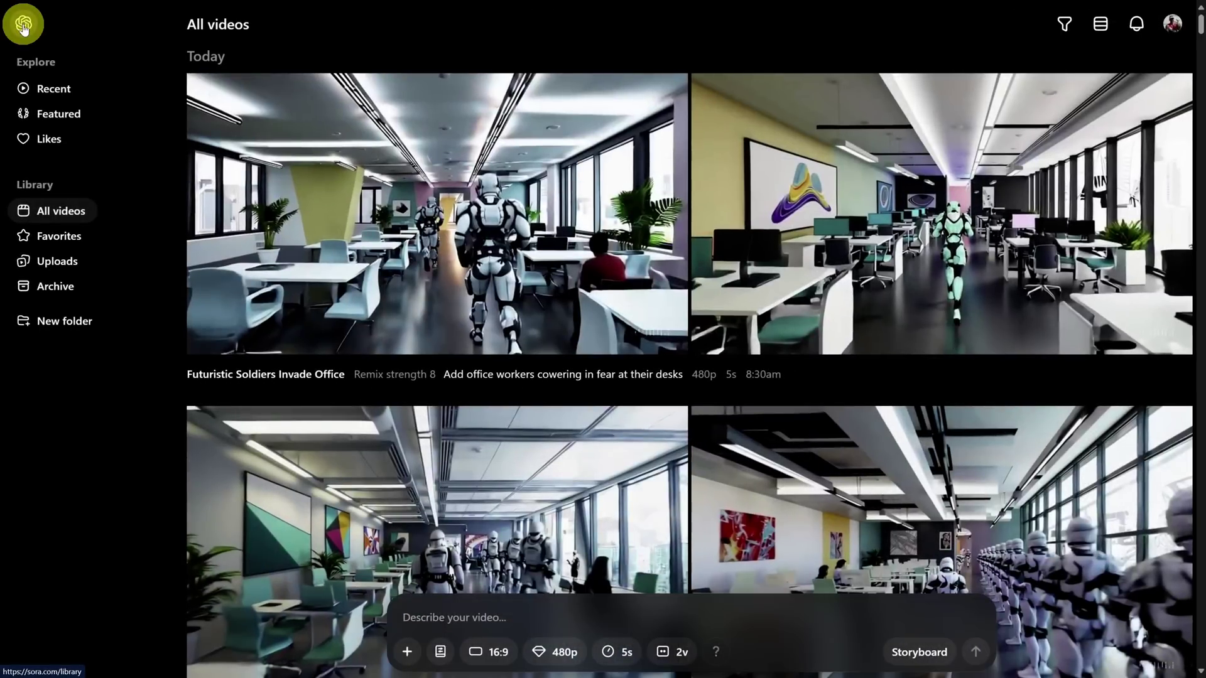
scroll(126, 167, down, 2)
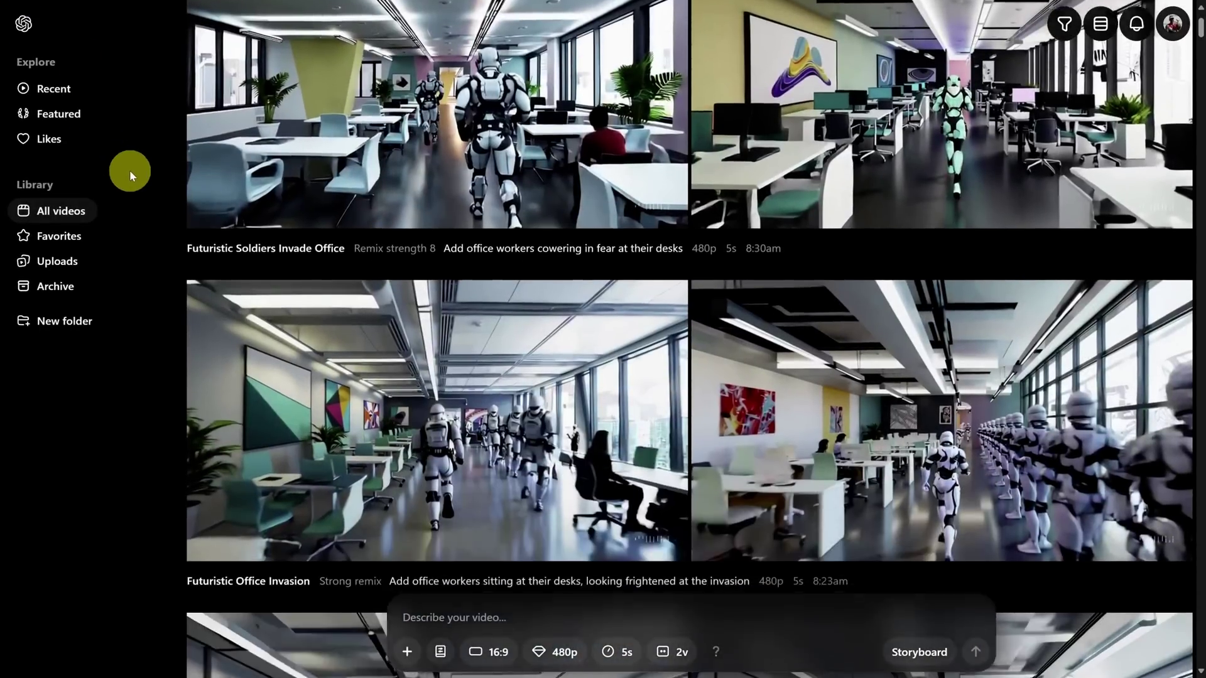
scroll(129, 171, down, 2)
scroll(131, 175, down, 2)
scroll(131, 171, down, 2)
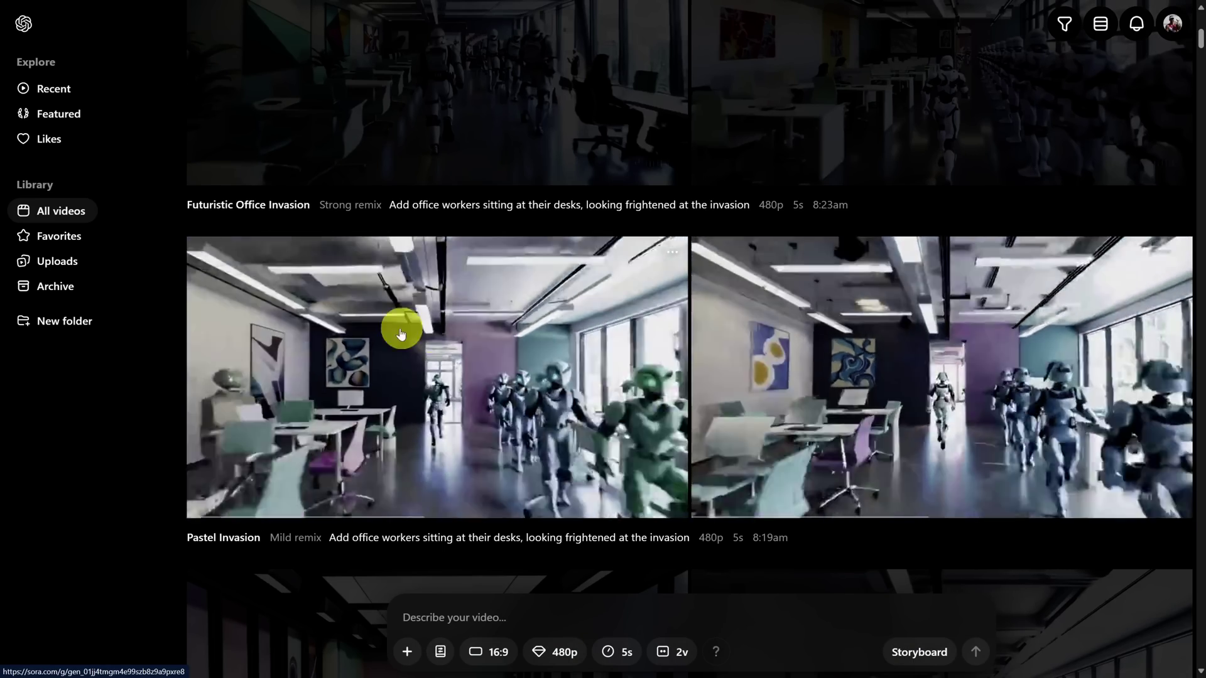
scroll(170, 327, up, 3)
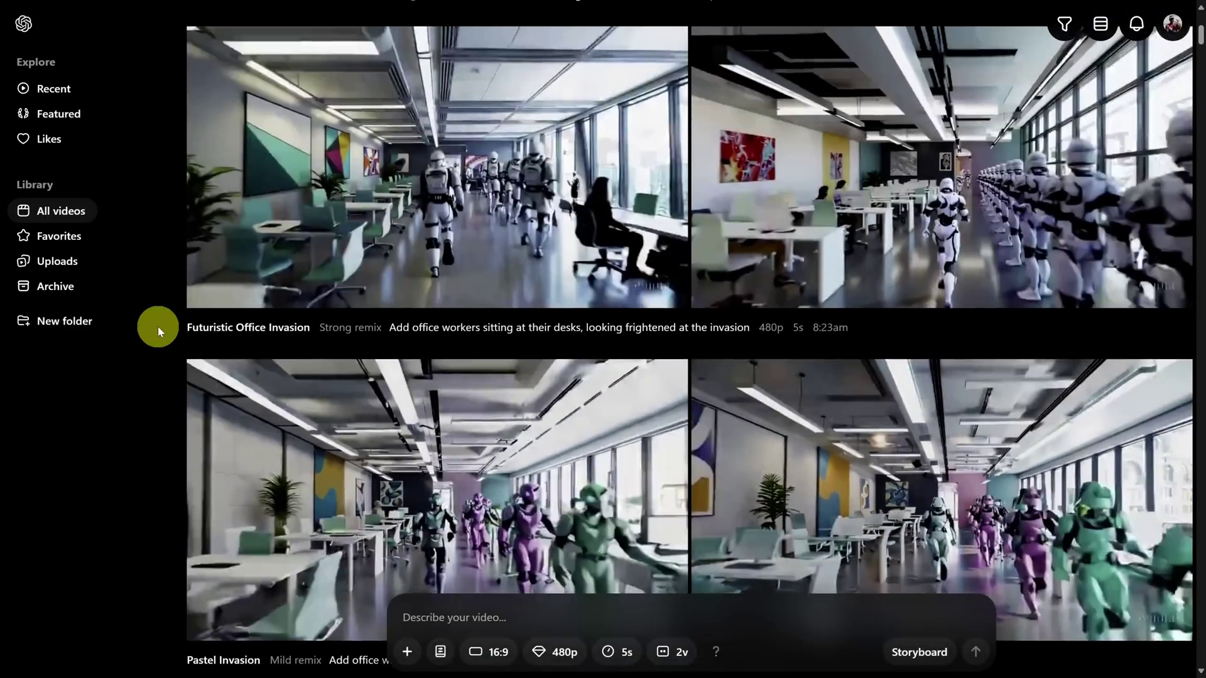
scroll(157, 327, up, 1)
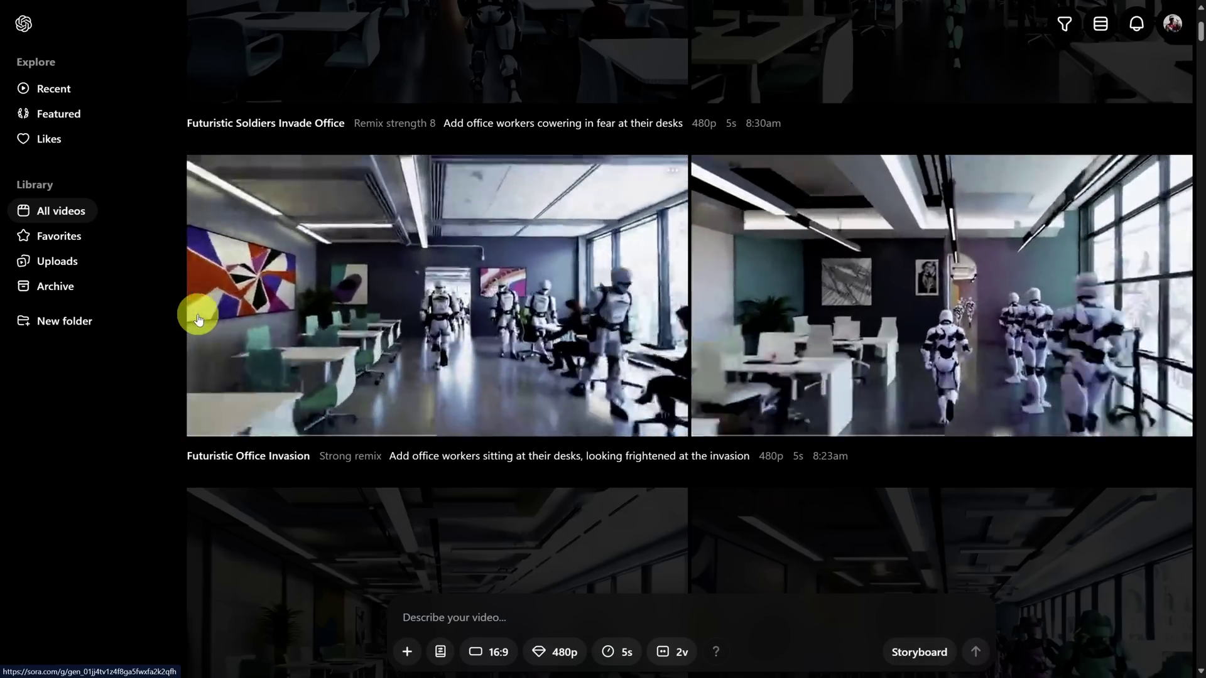
scroll(176, 336, up, 4)
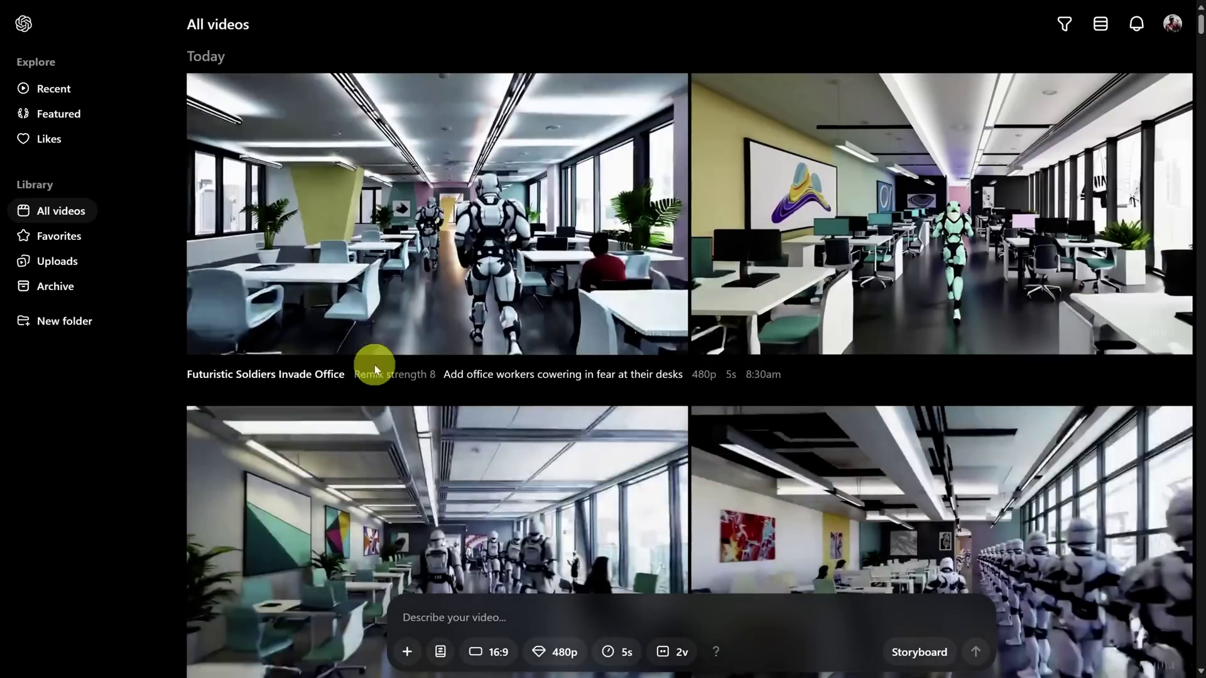
- Select the top remix's prompt text, then open and pause the lower-right office video
drag(444, 375, 573, 371)
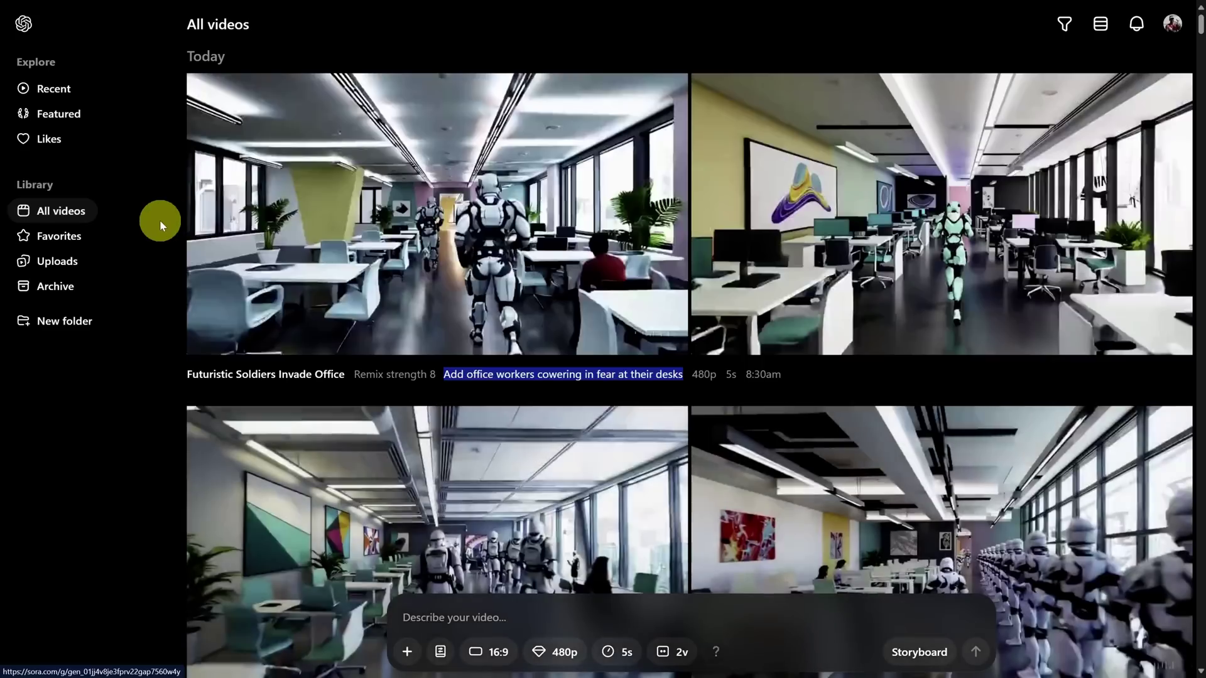
click(161, 223)
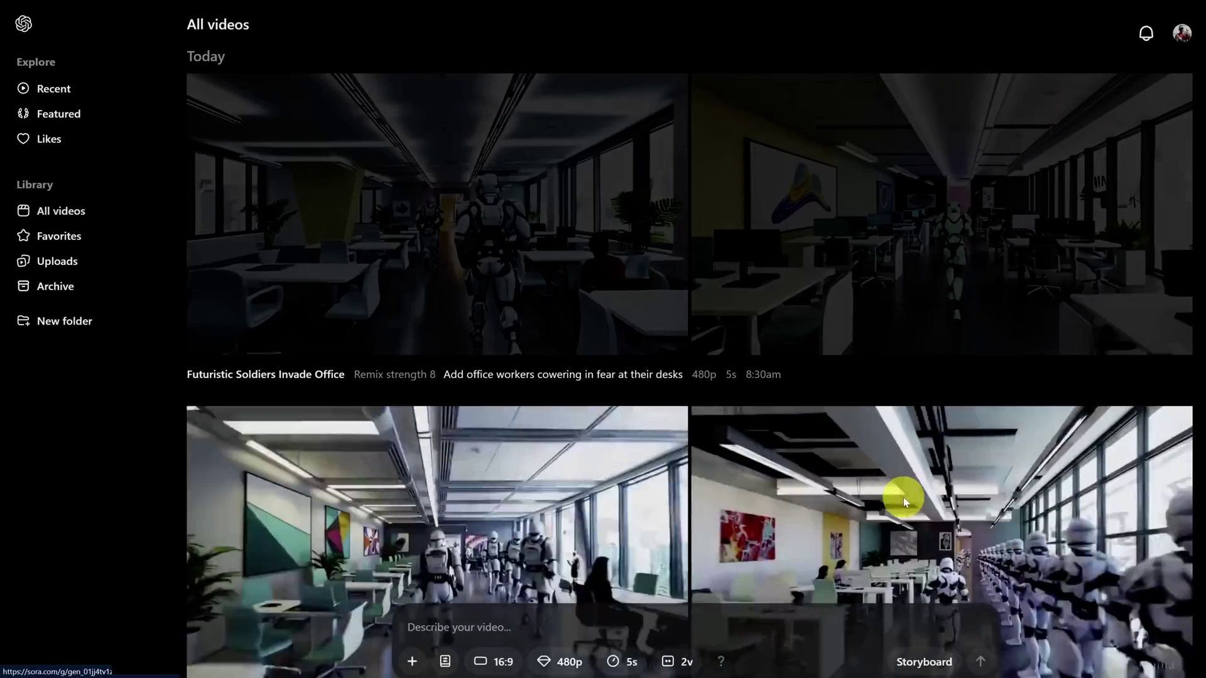
click(903, 496)
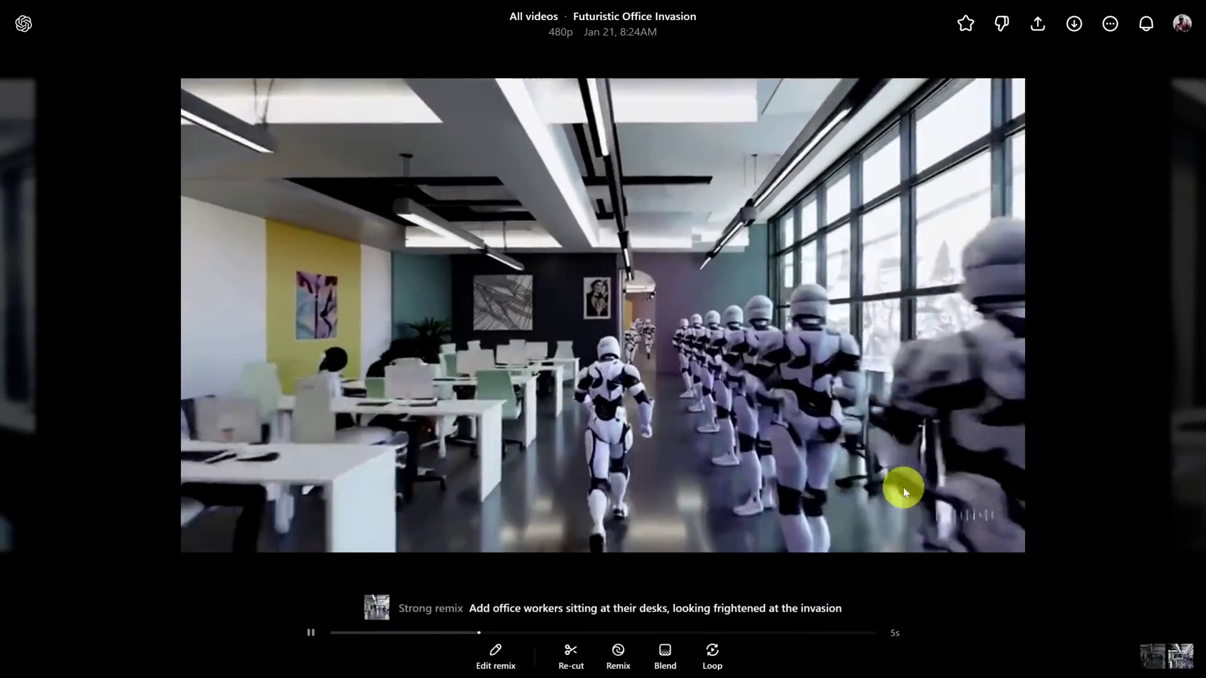
click(903, 491)
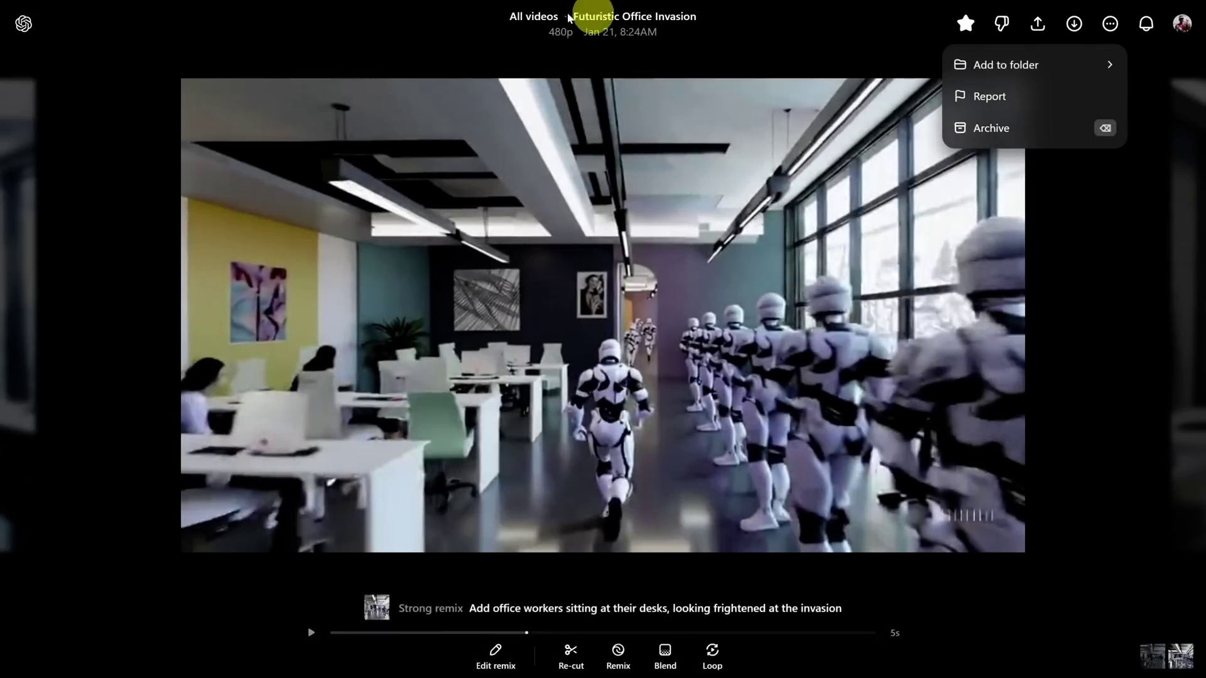
- Review the three starred Favorites videos, then browse Featured community videos
click(25, 26)
click(26, 26)
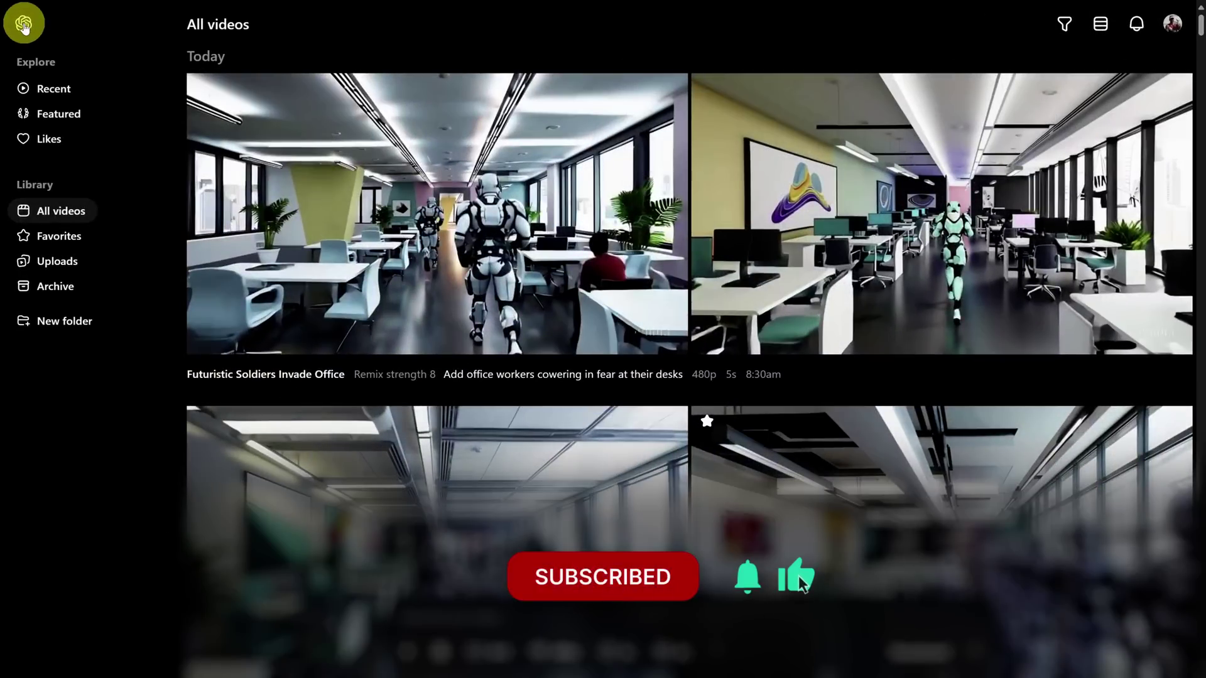
click(41, 241)
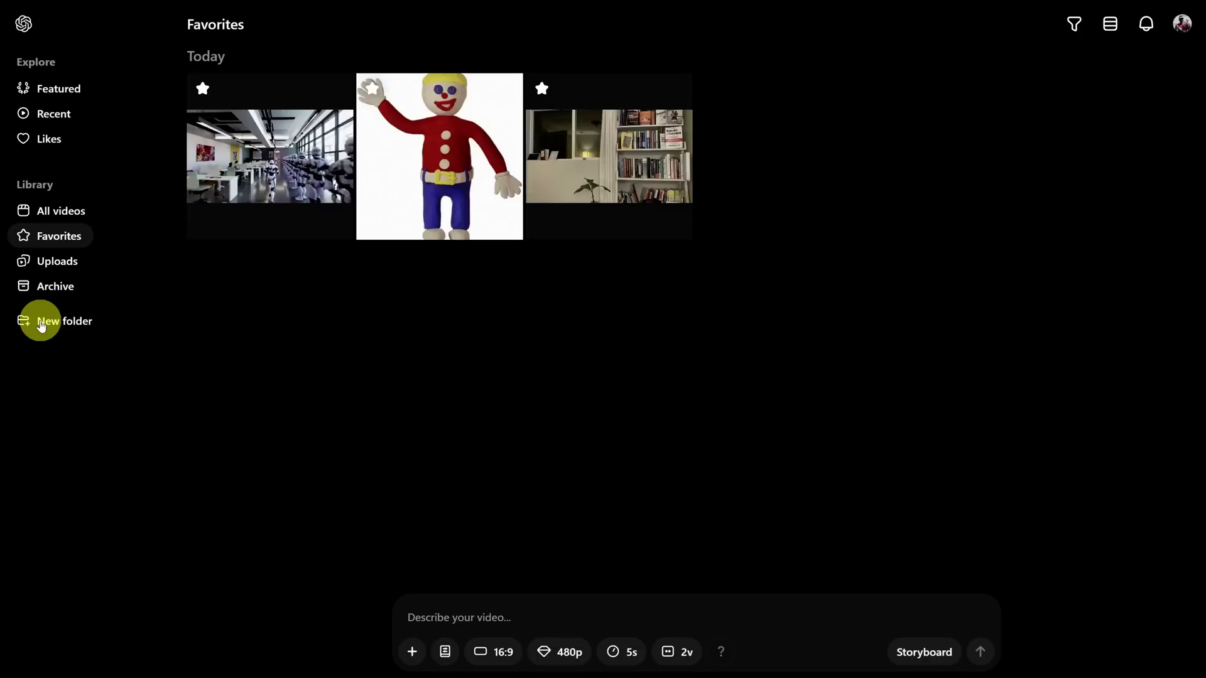
click(44, 93)
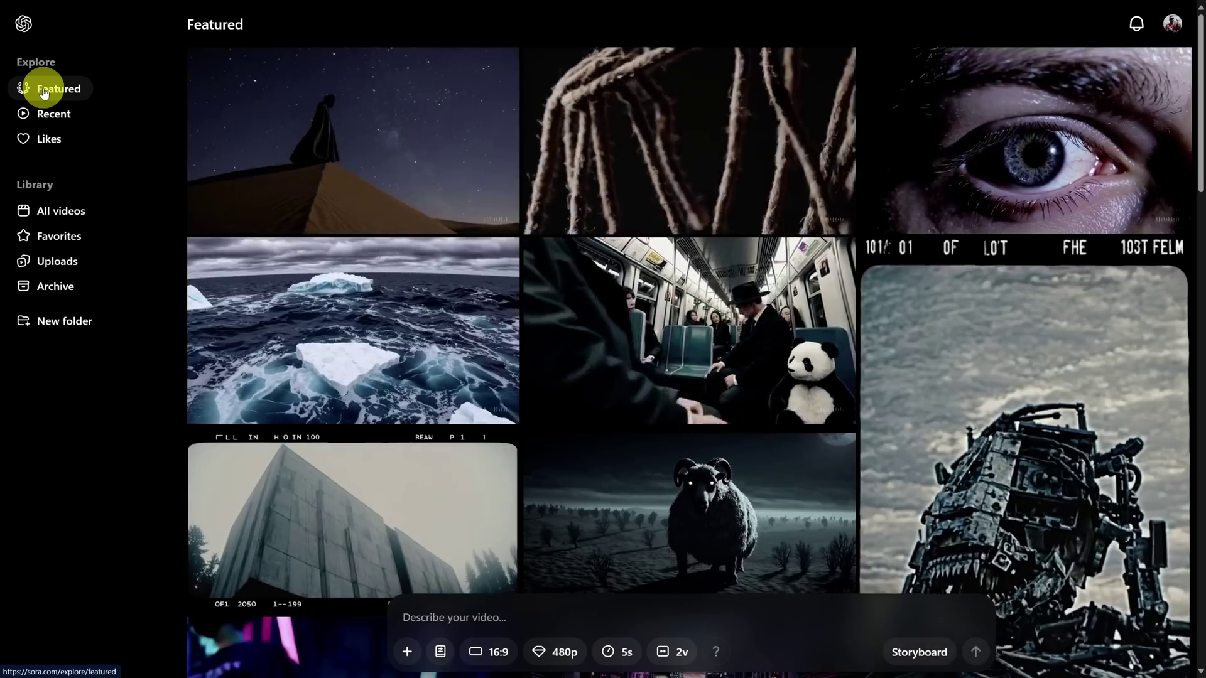
- Find the Eerie Swamp Mist clay-trees video in Featured and load its prompt for editing
scroll(157, 168, down, 3)
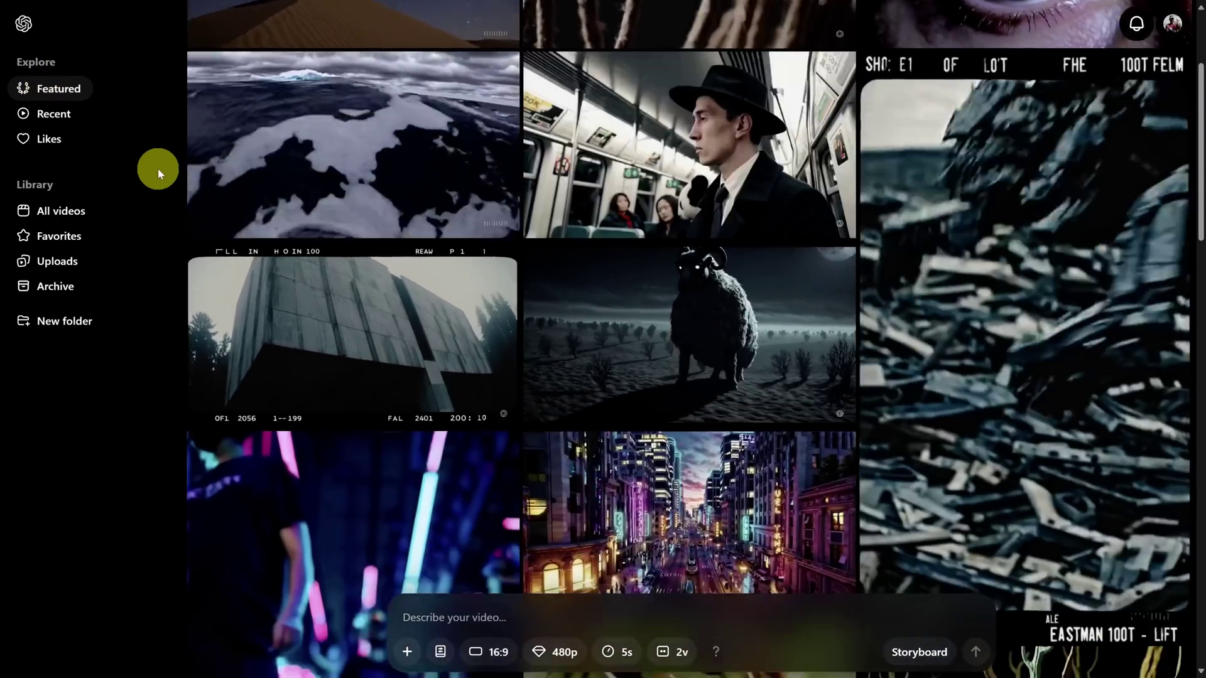
scroll(157, 169, down, 3)
scroll(157, 168, down, 1)
scroll(157, 169, down, 4)
scroll(157, 169, down, 2)
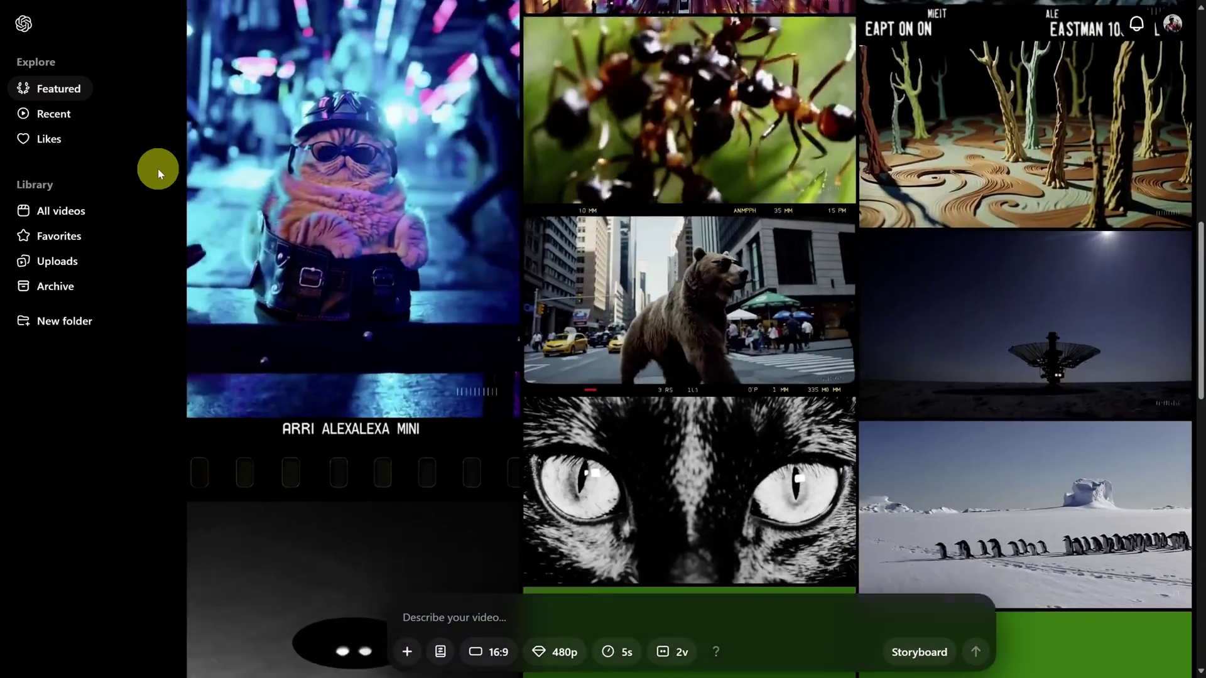
scroll(157, 168, down, 3)
scroll(157, 169, up, 2)
scroll(157, 168, up, 2)
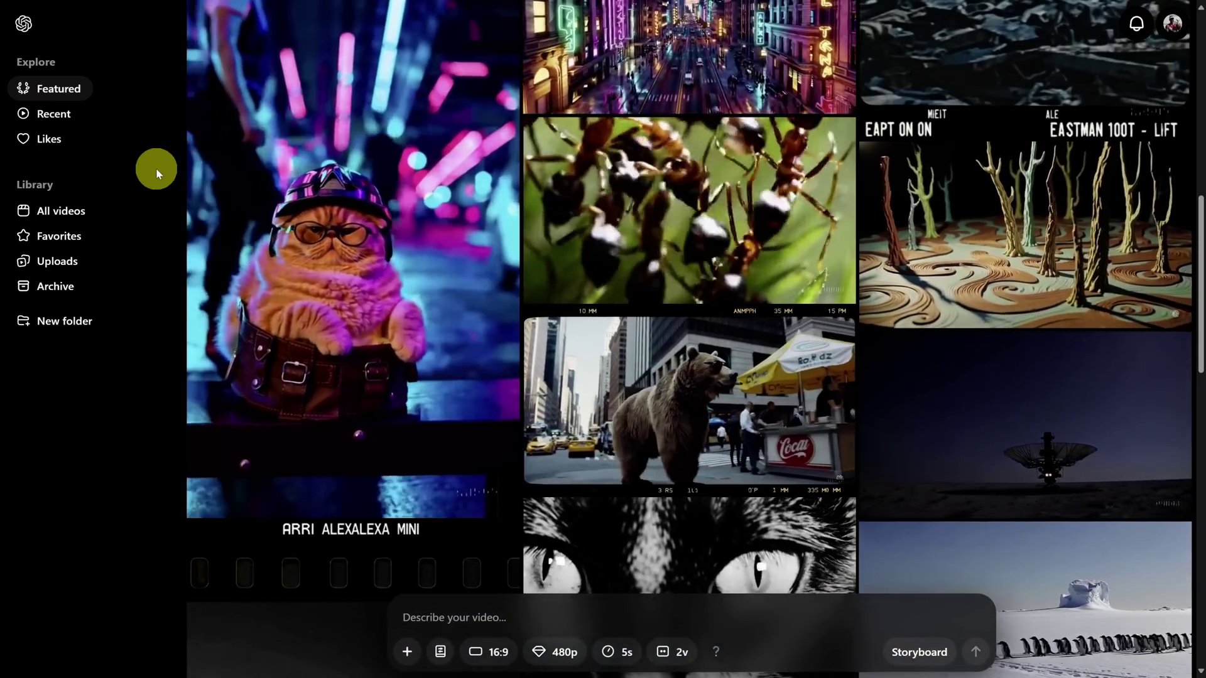
mouse_move(689, 108)
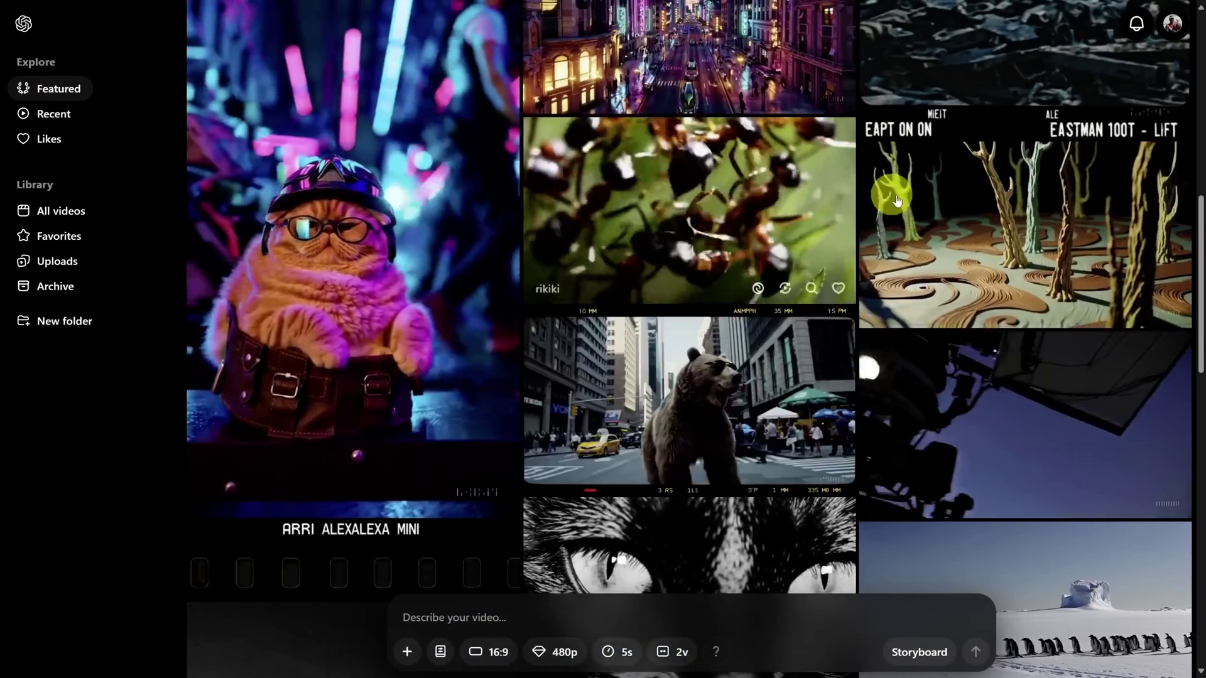
click(1000, 209)
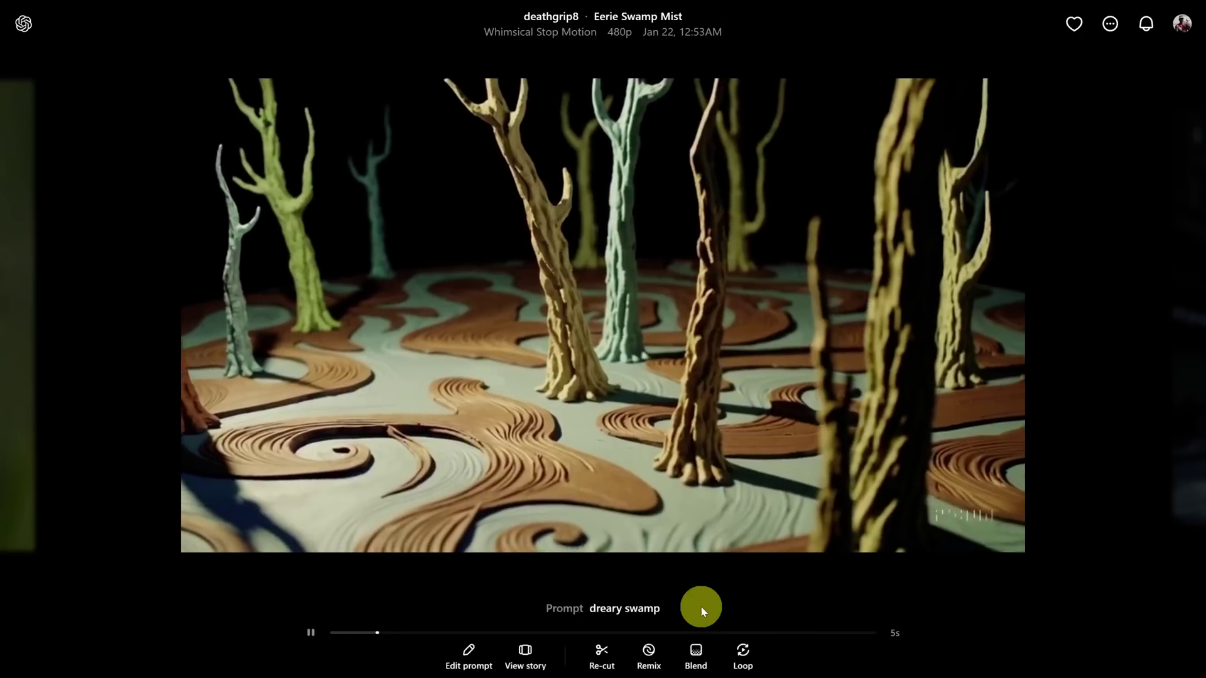
click(608, 609)
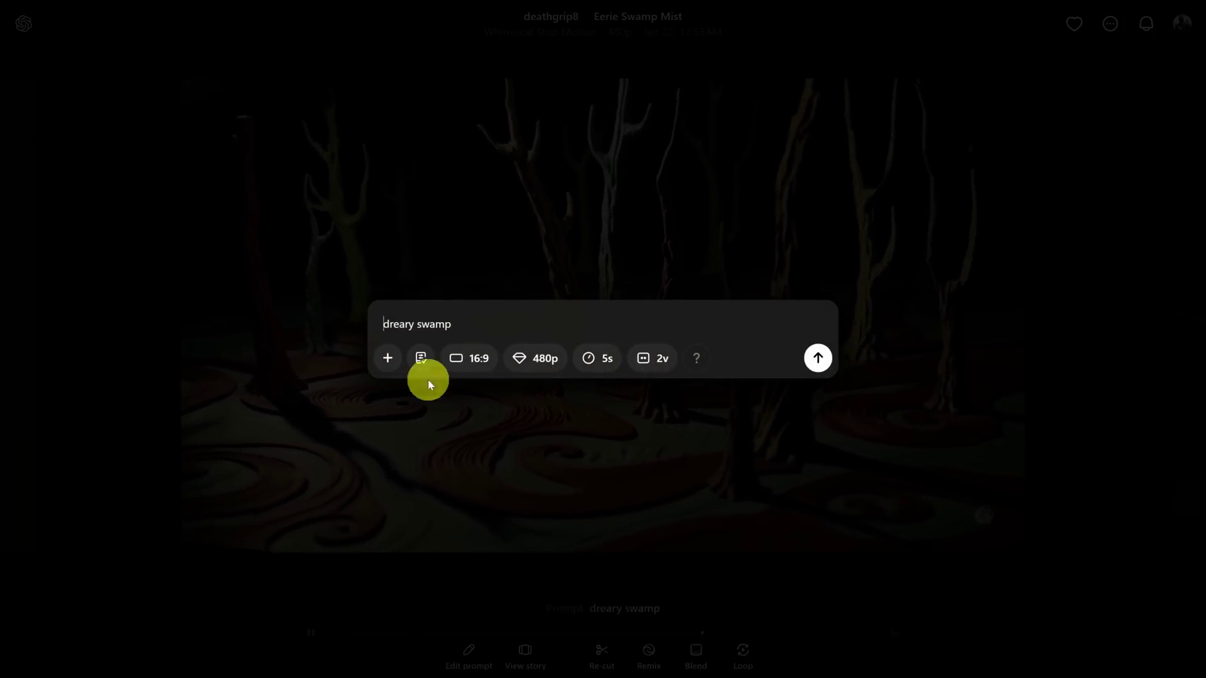
- Close the dreary swamp prompt editor unchanged and like the Eerie Swamp Mist video
drag(385, 323, 461, 326)
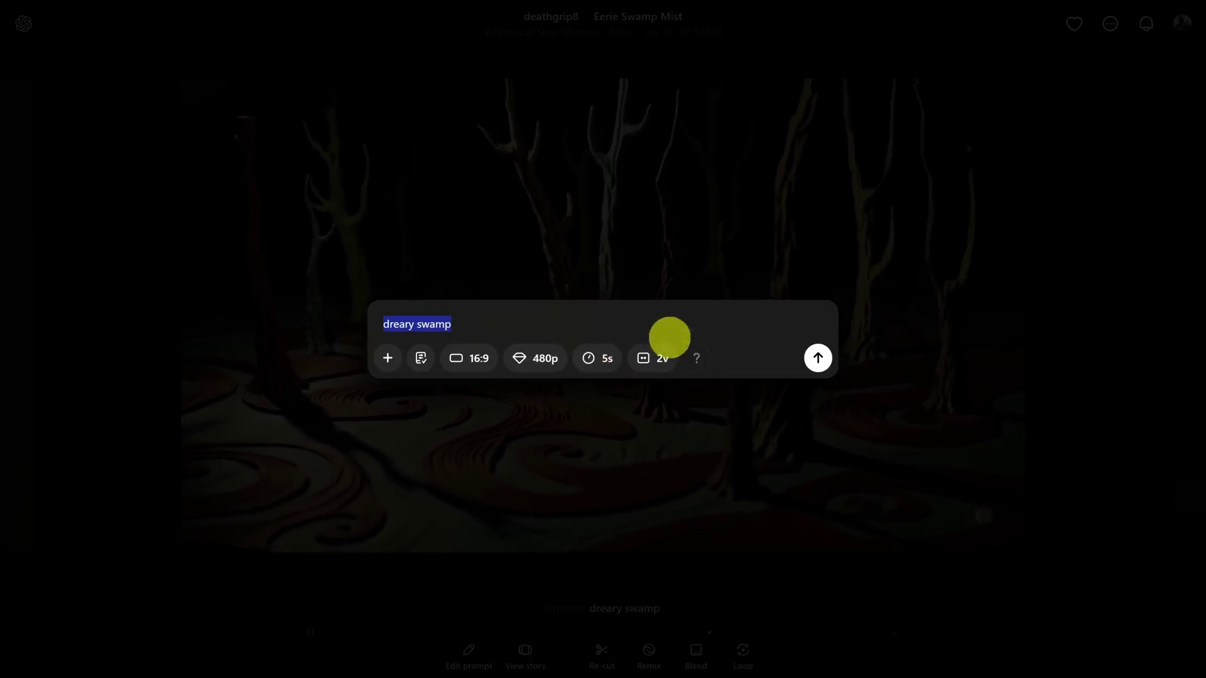
click(1051, 282)
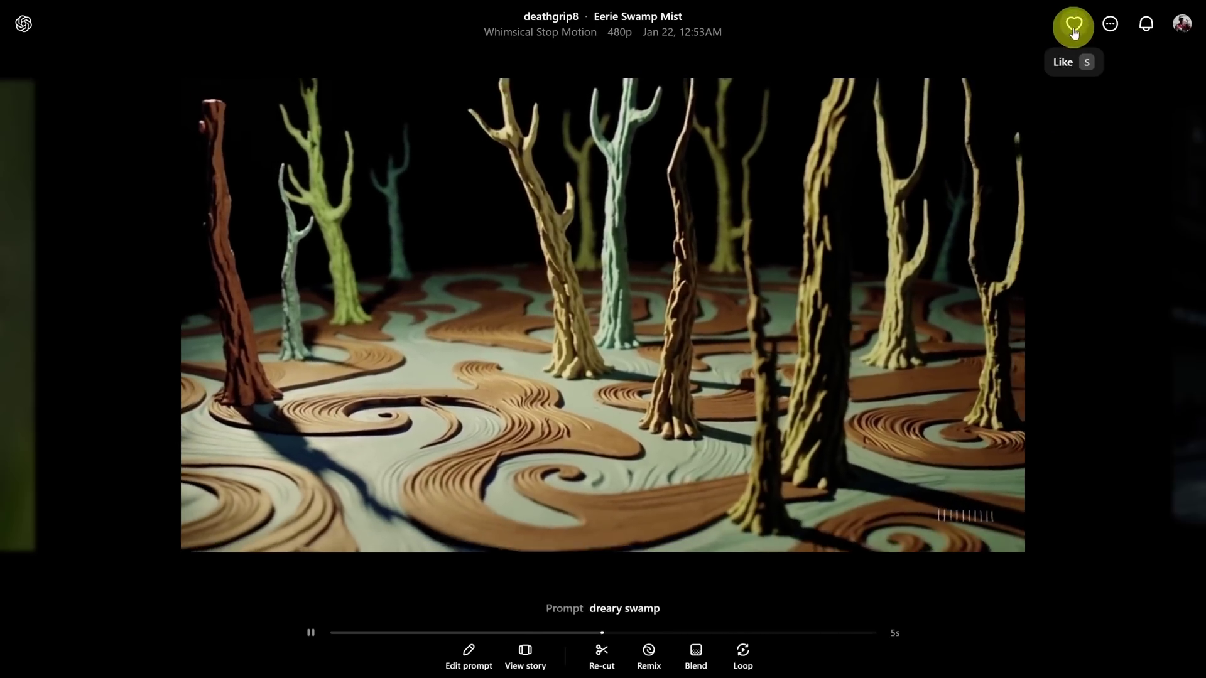
click(1074, 30)
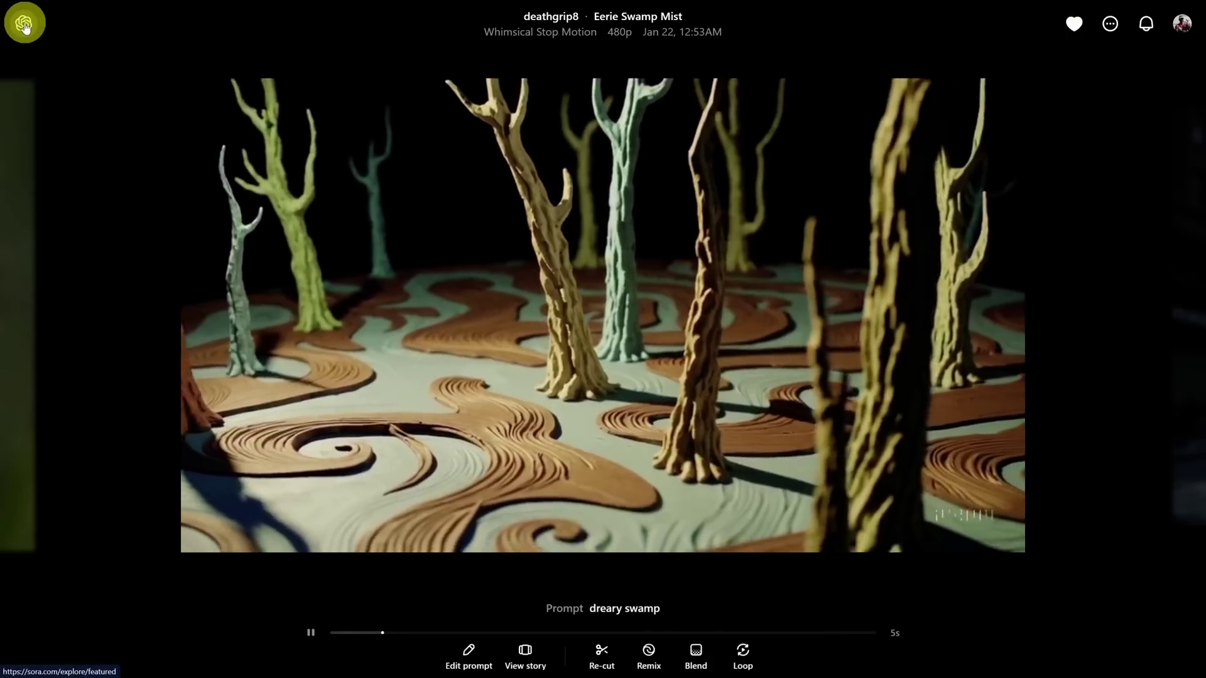
click(24, 23)
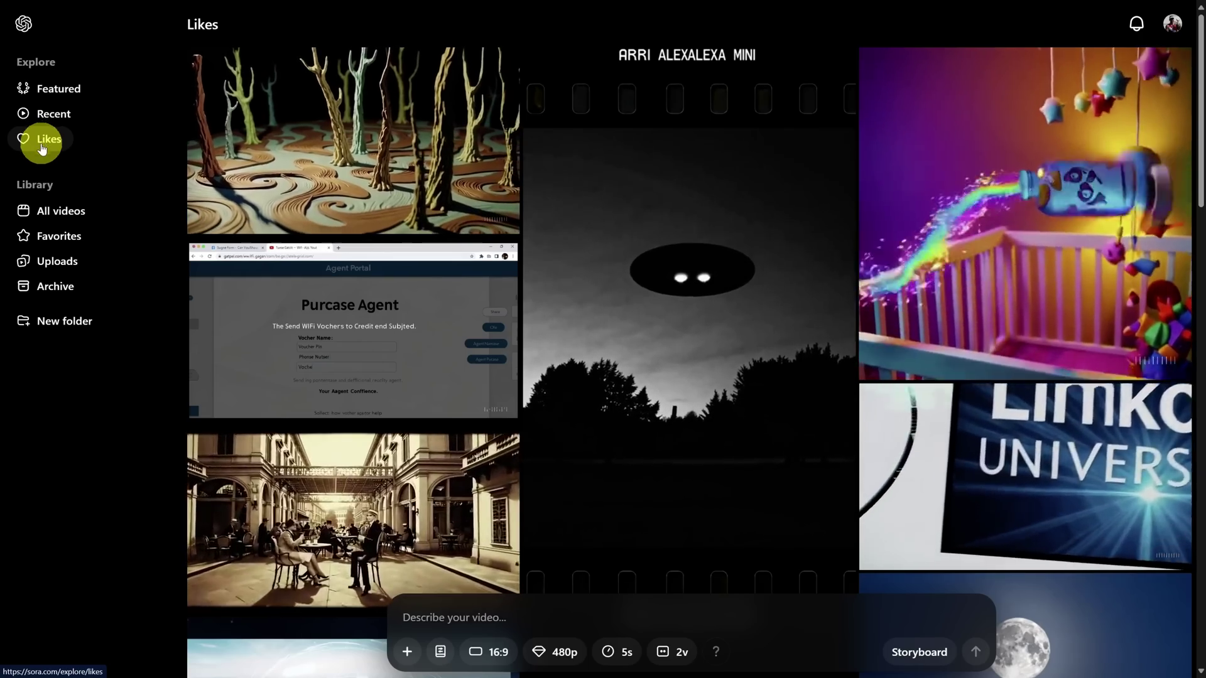
- Generate from the Hawaii cat-surfing 50ft swell prompt, then open and pause the first clip
click(44, 213)
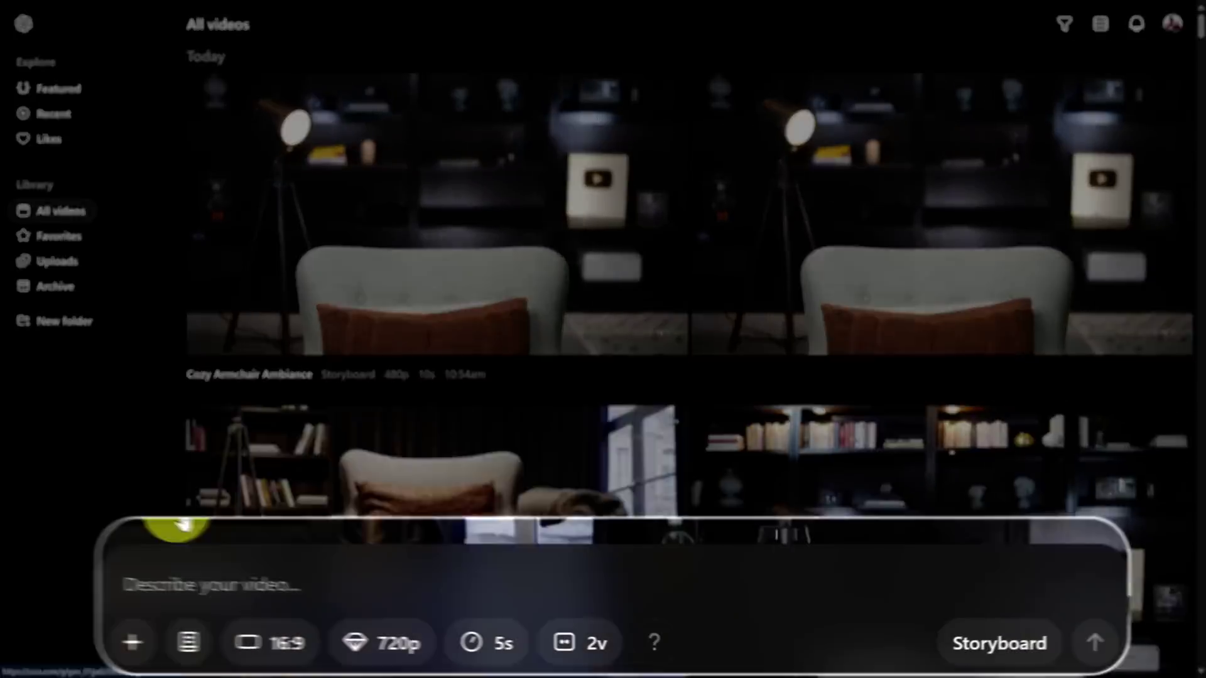
text(A cat surfing waves in Hawaii, then gets caught in a massive 50ft swell. The cat hangs 10 on the edge of the board while in the middle of the swell and then rides on top of the wave before coming into shore)
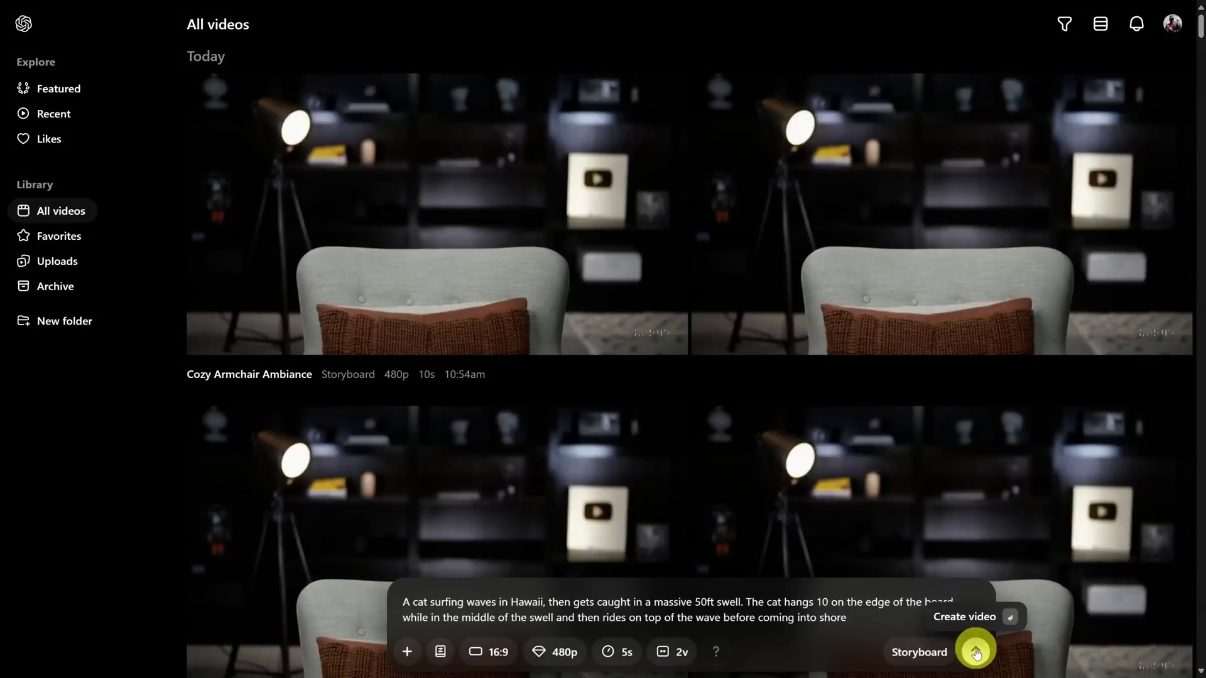
click(975, 650)
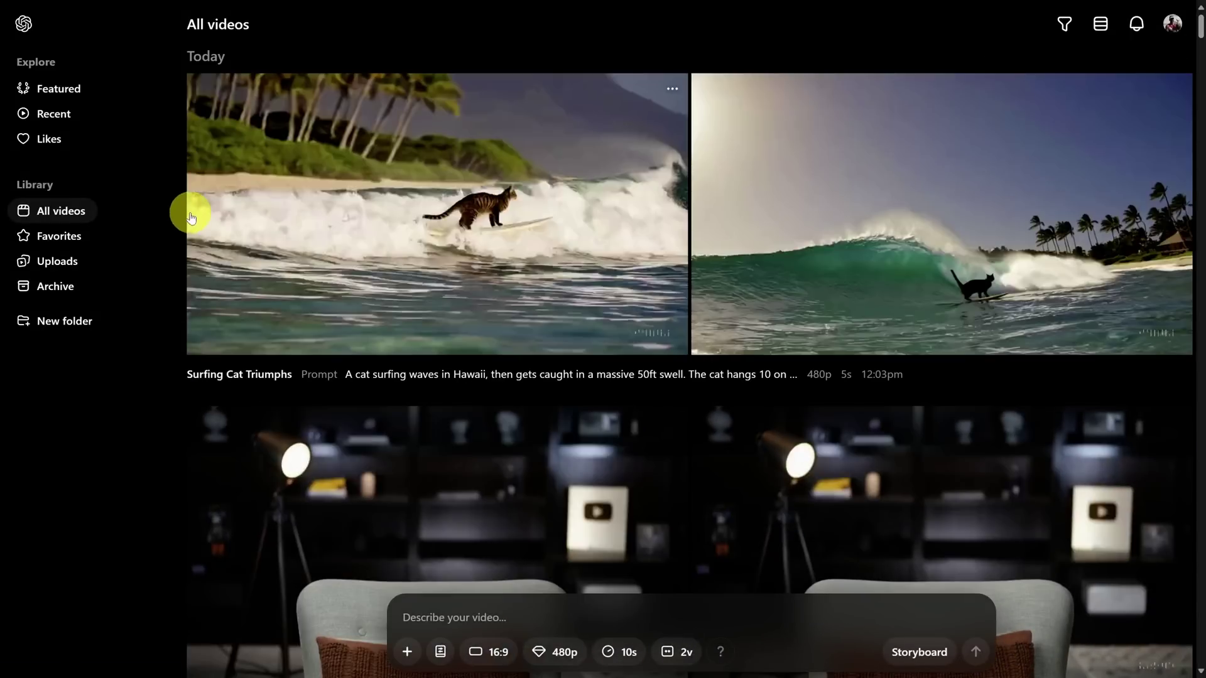
click(191, 217)
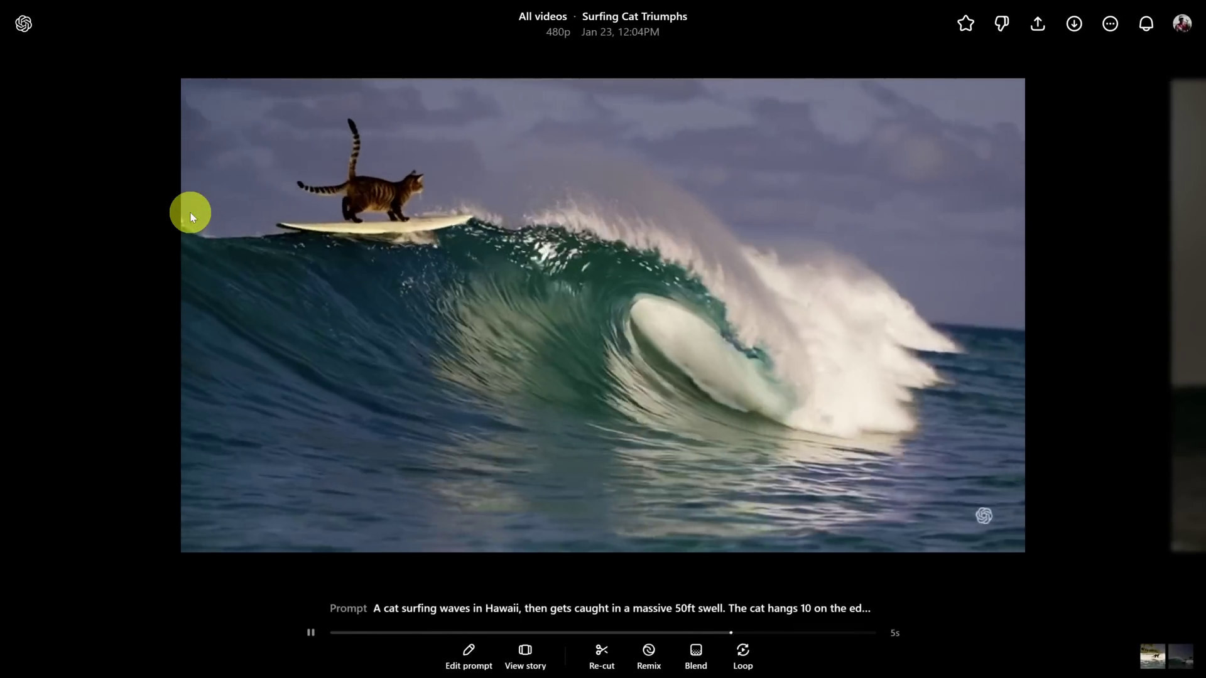
click(191, 217)
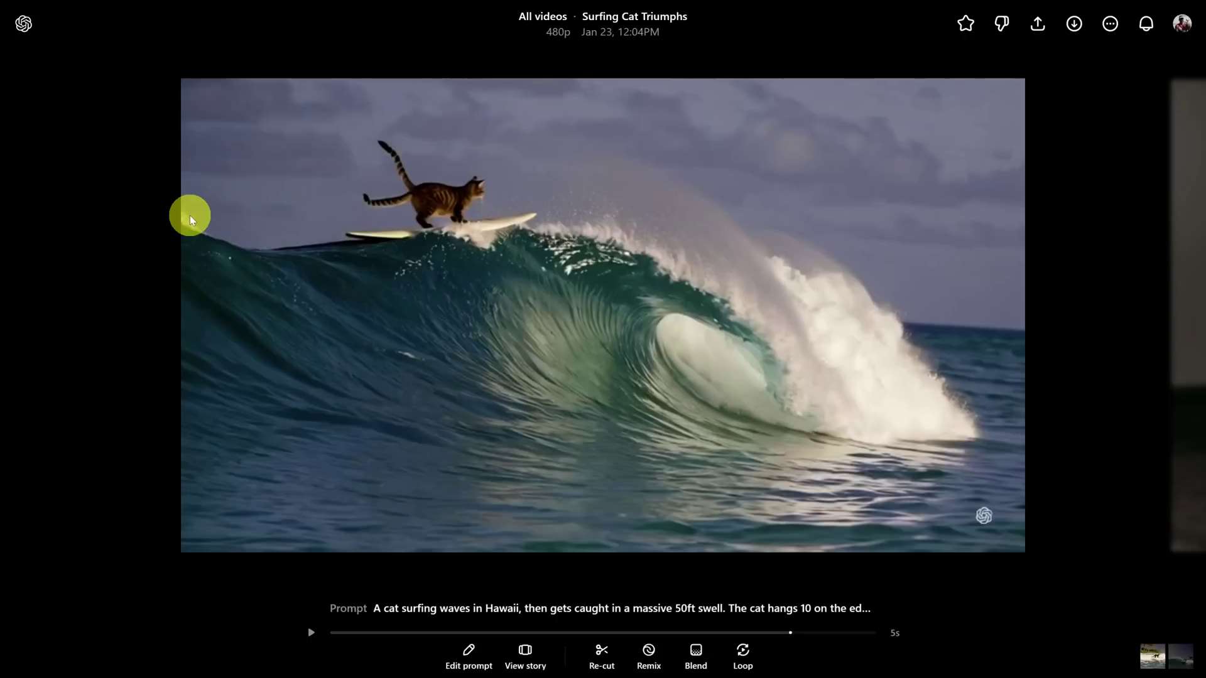
- Queue a 'Man eating a plate of pasta' video, then open and pause Fox's Enchanted Performance
click(87, 278)
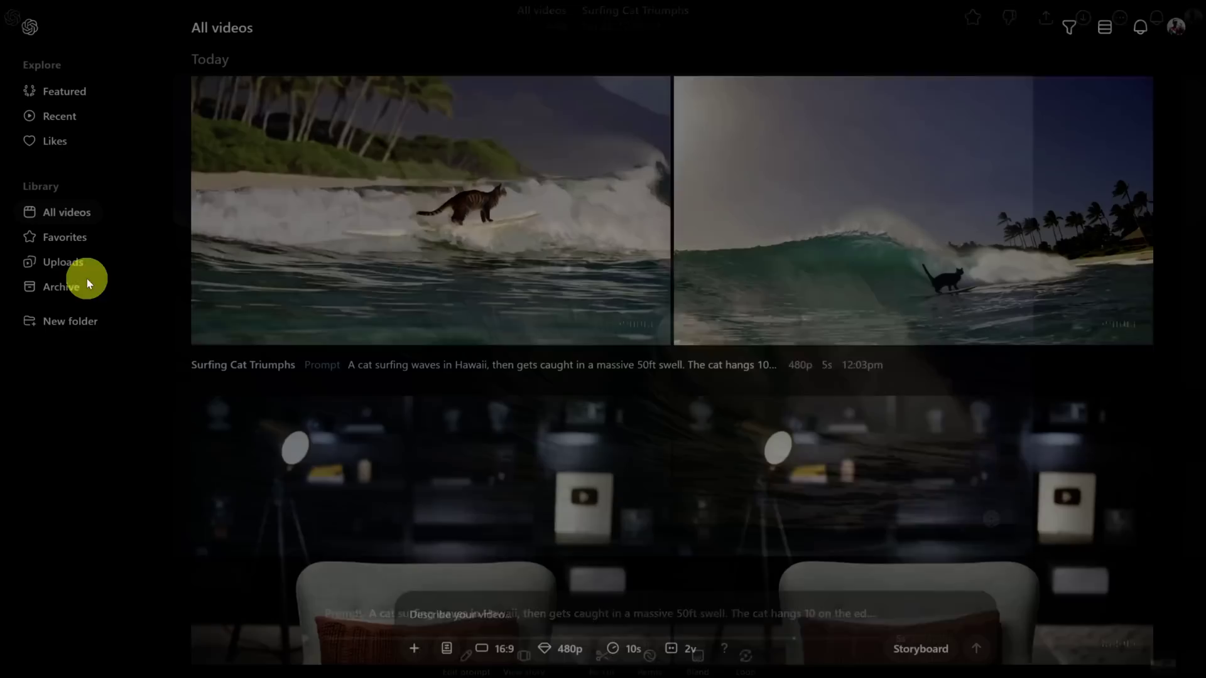
click(199, 571)
text(Man eating a plate of pasta)
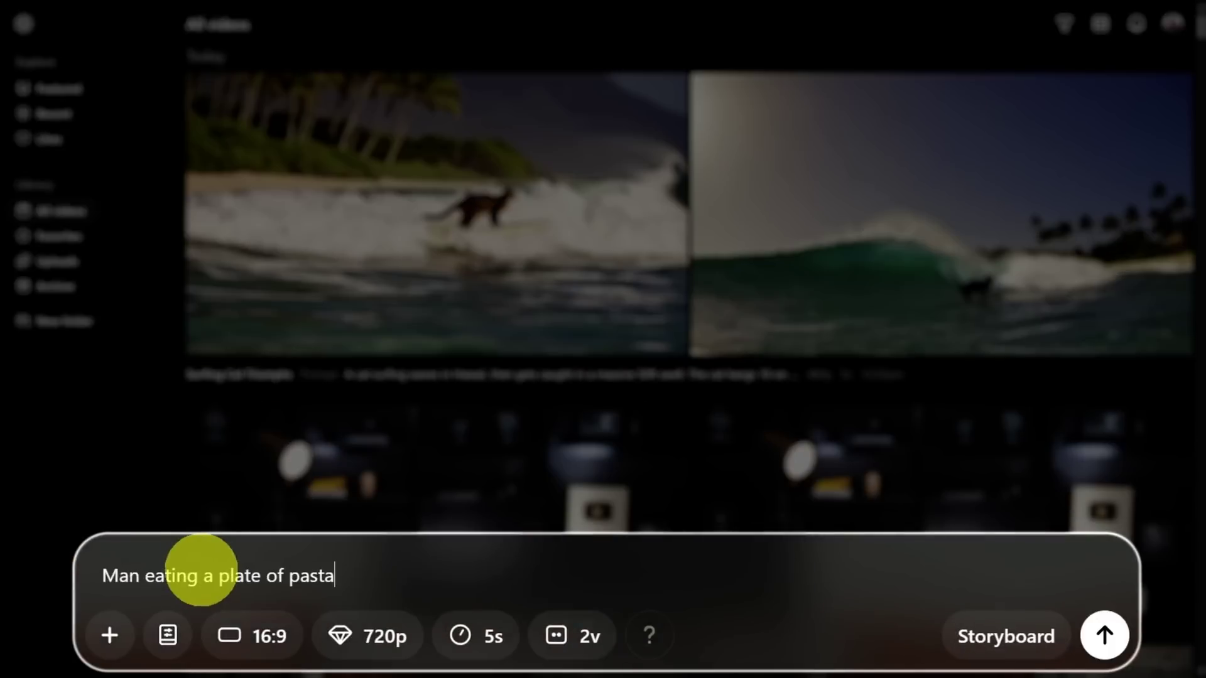
key(Return)
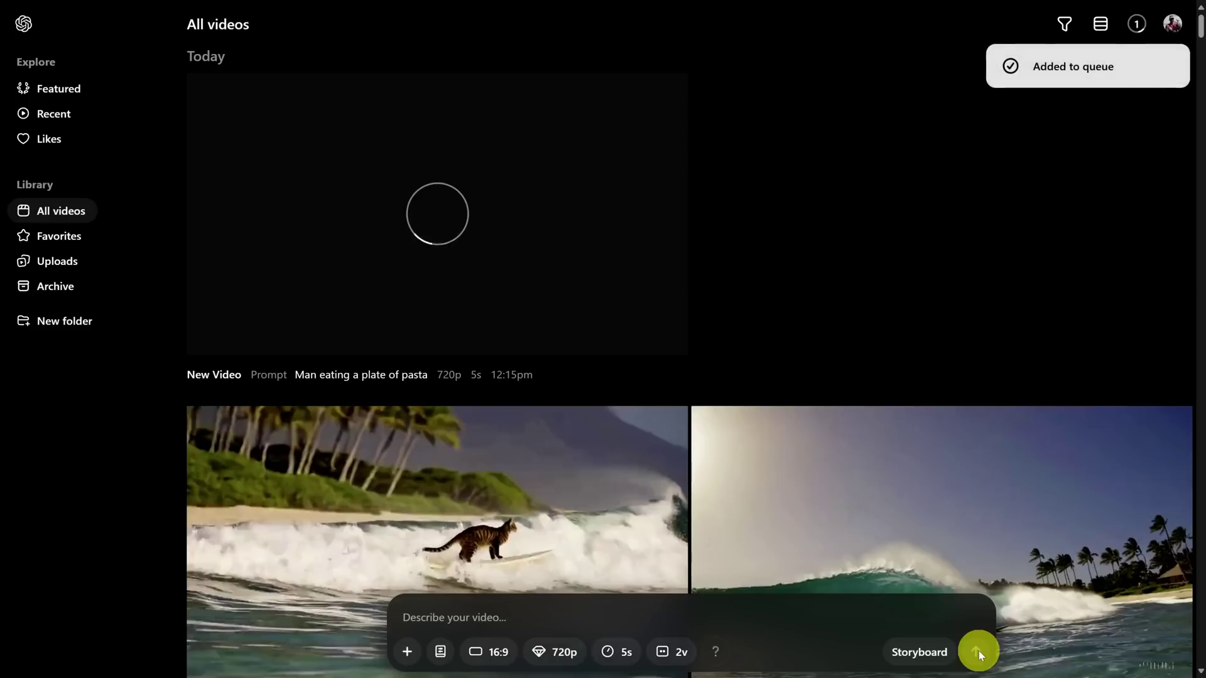
click(909, 213)
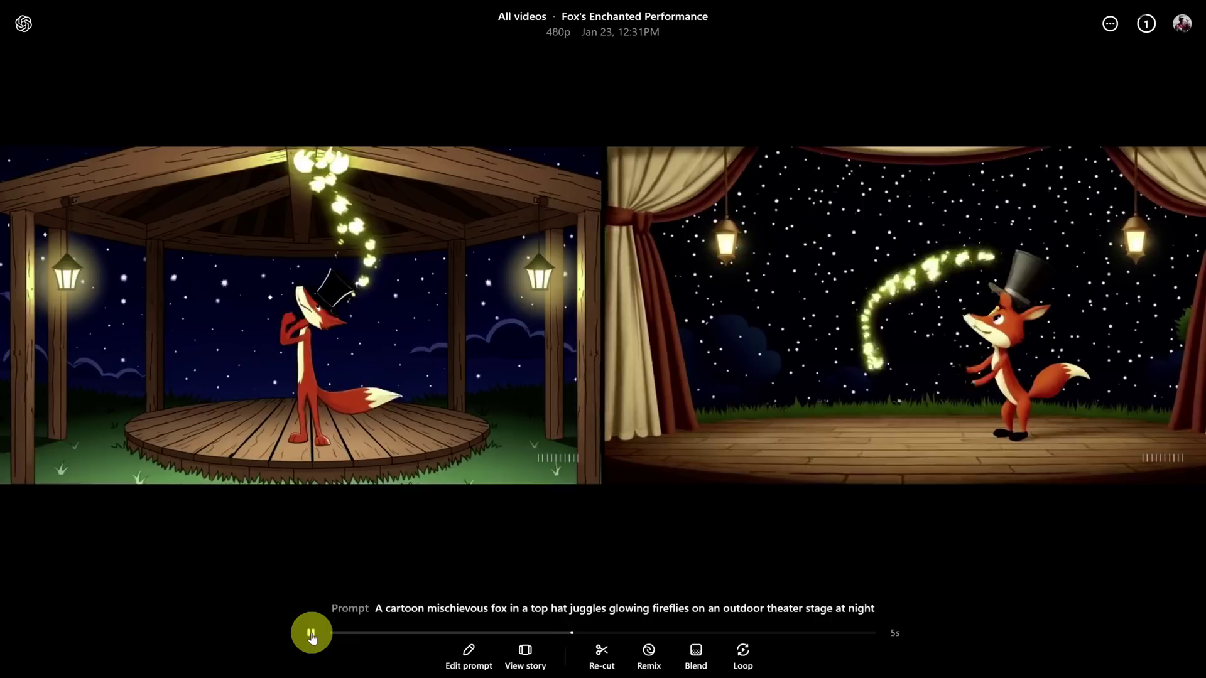
click(311, 637)
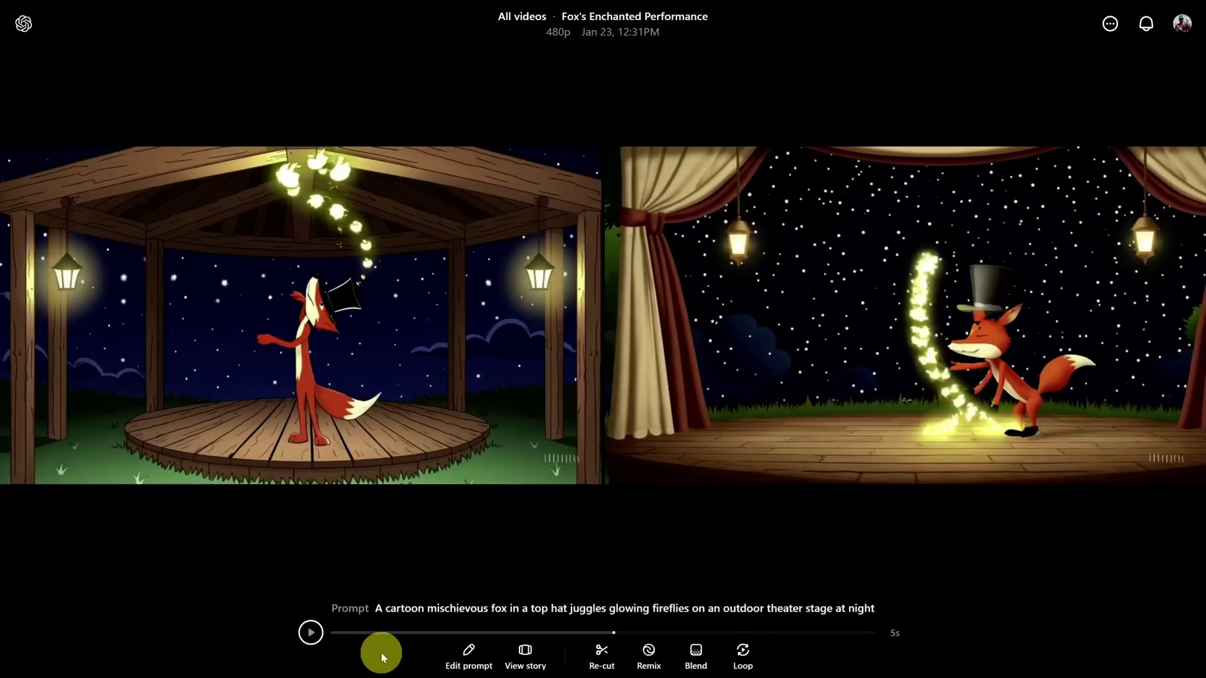
- Review the Archival and Film Noir style presets in Presets > Manage
click(471, 656)
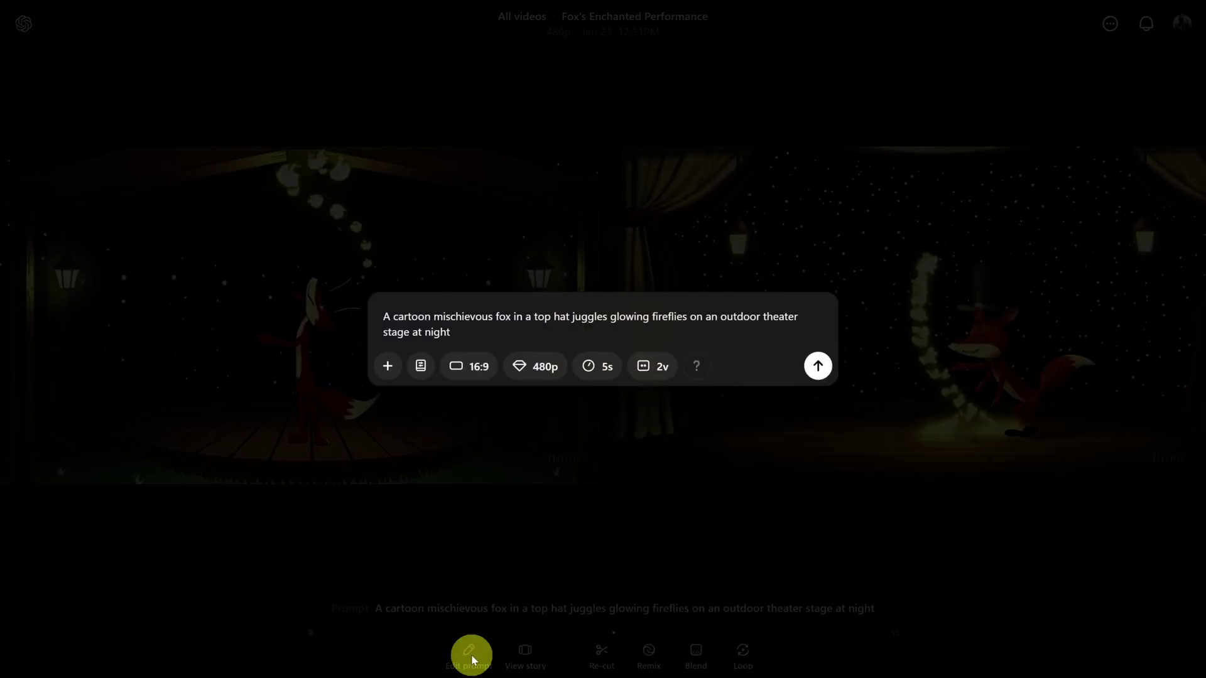
click(421, 369)
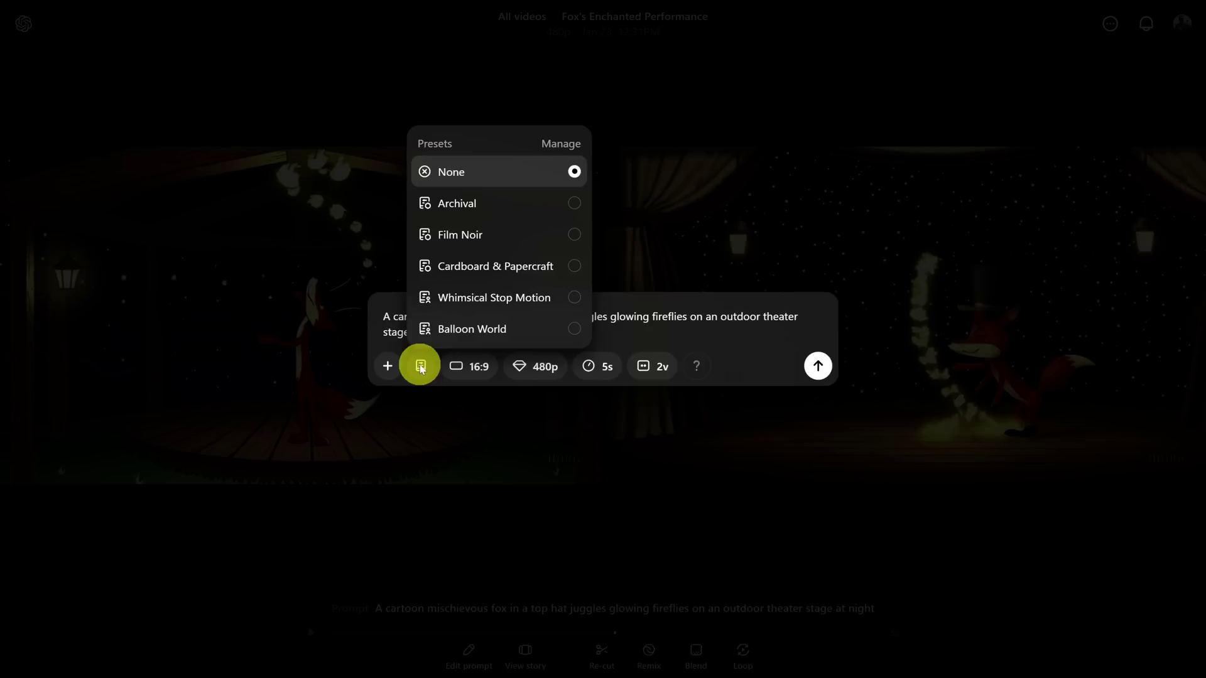
click(560, 143)
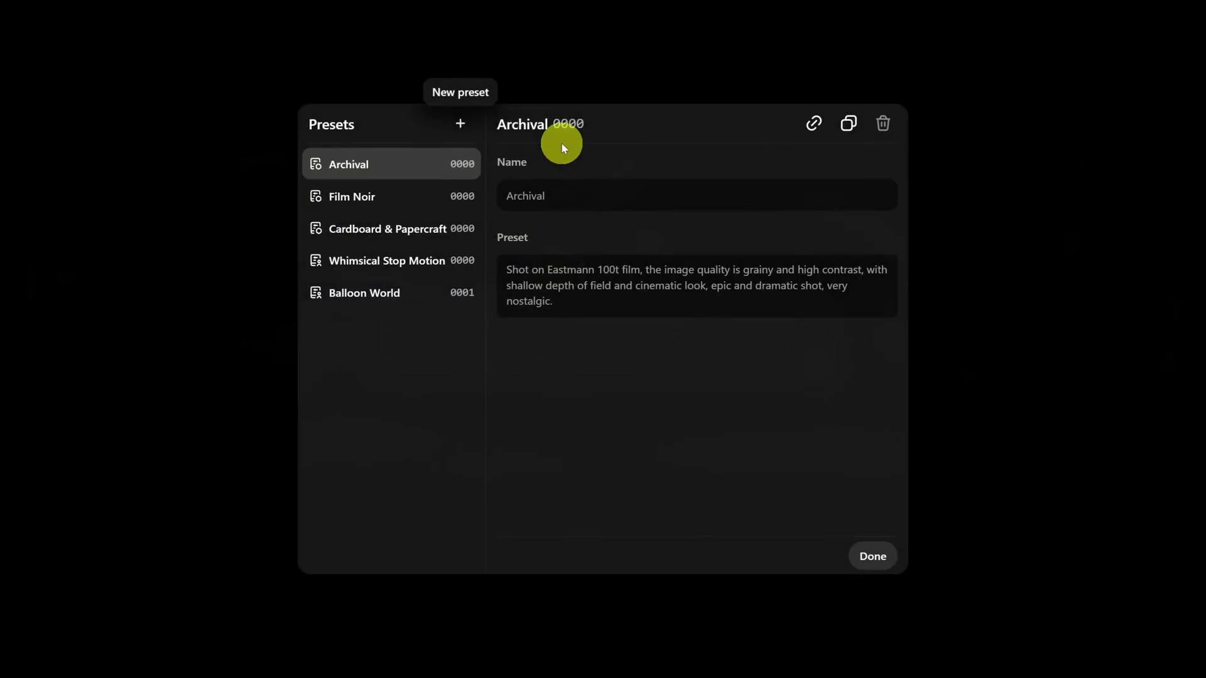
click(407, 204)
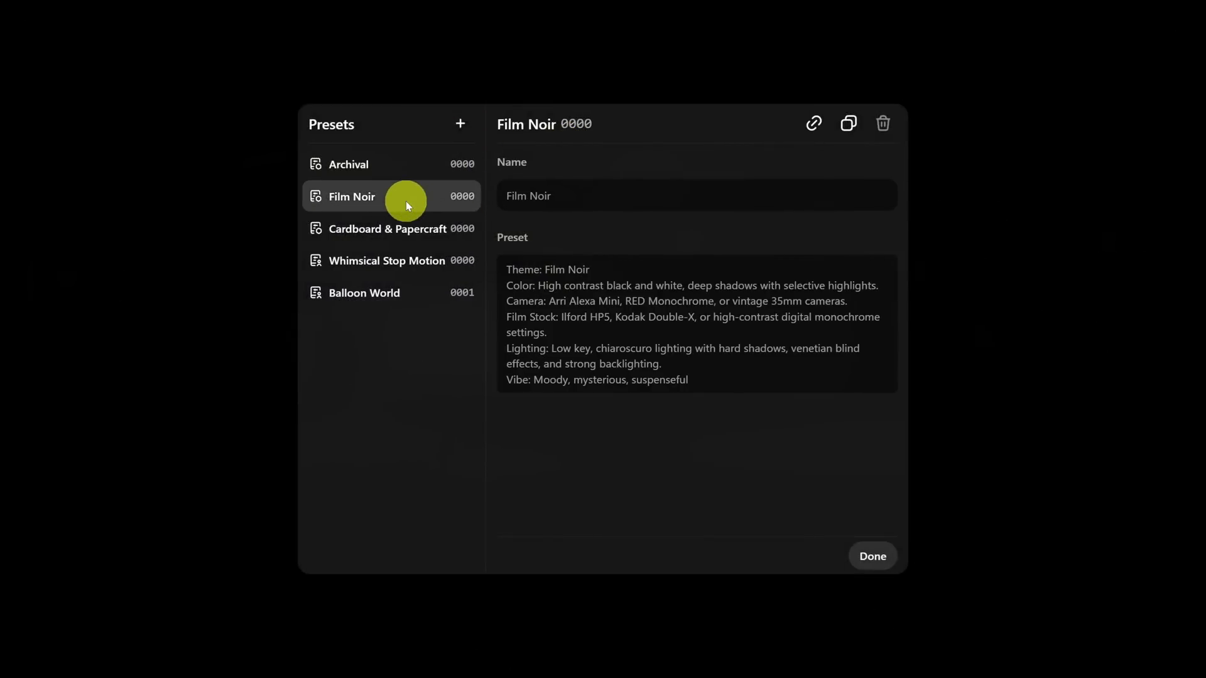
mouse_move(406, 204)
mouse_down()
mouse_move(509, 289)
mouse_move(491, 323)
mouse_up()
click(872, 556)
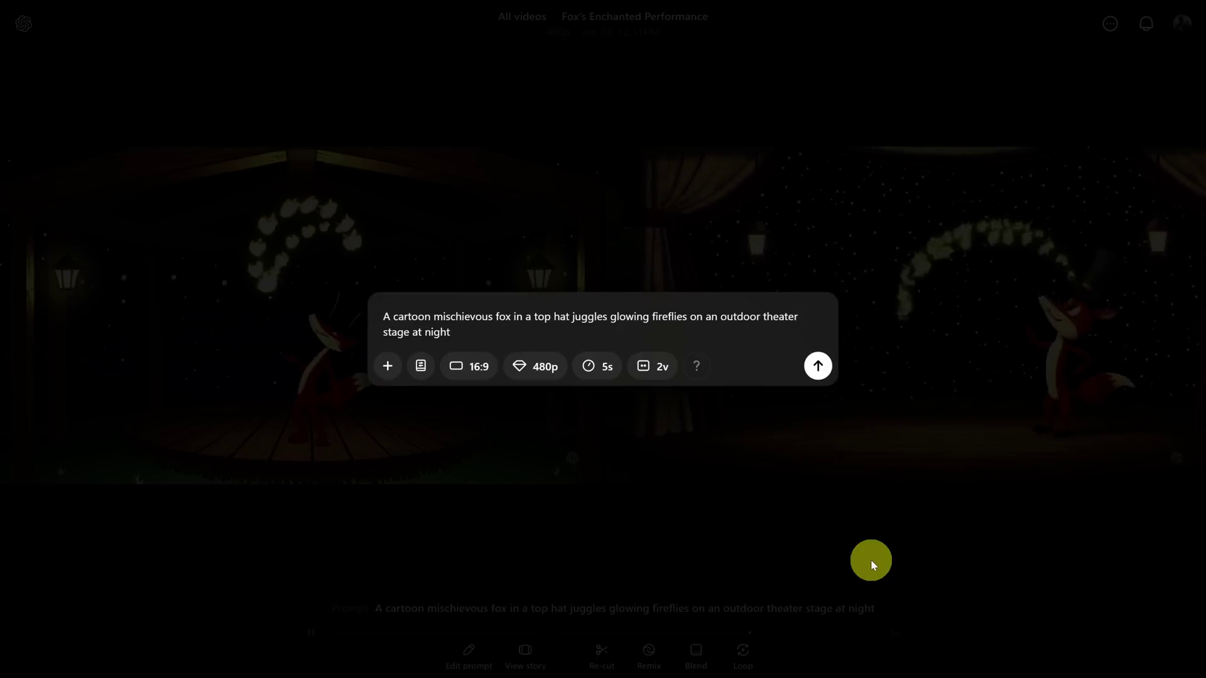
- Apply the Film Noir preset to the juggling fox prompt and submit it
click(421, 364)
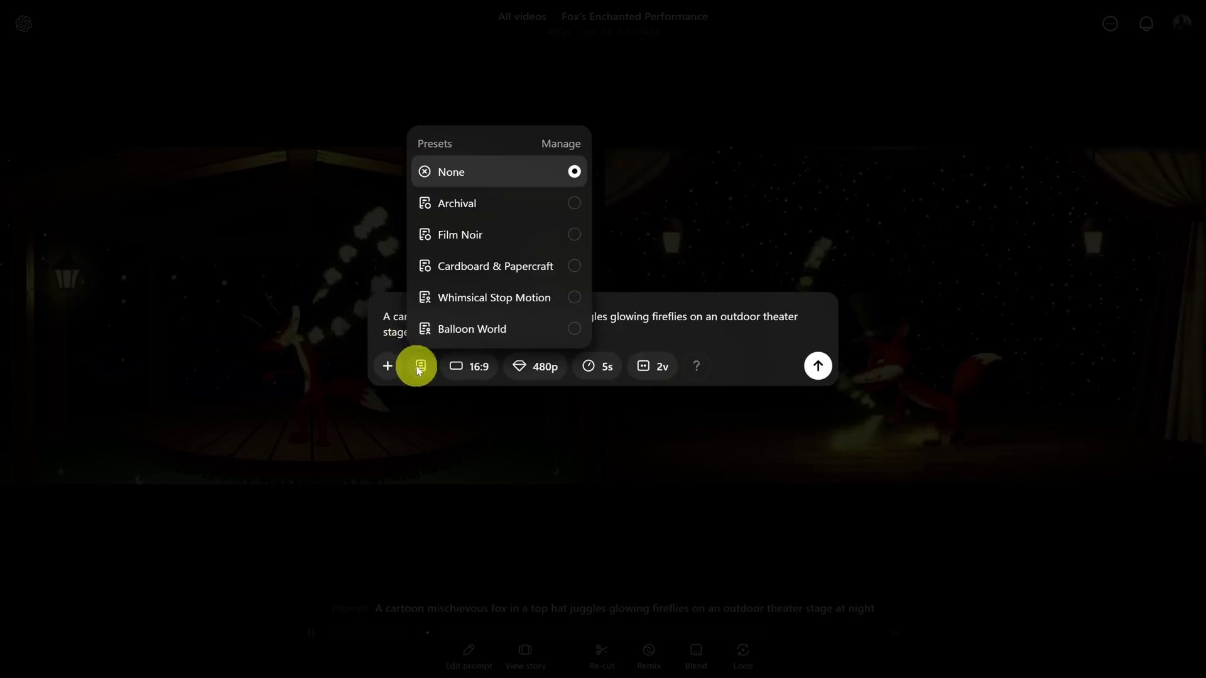
click(476, 238)
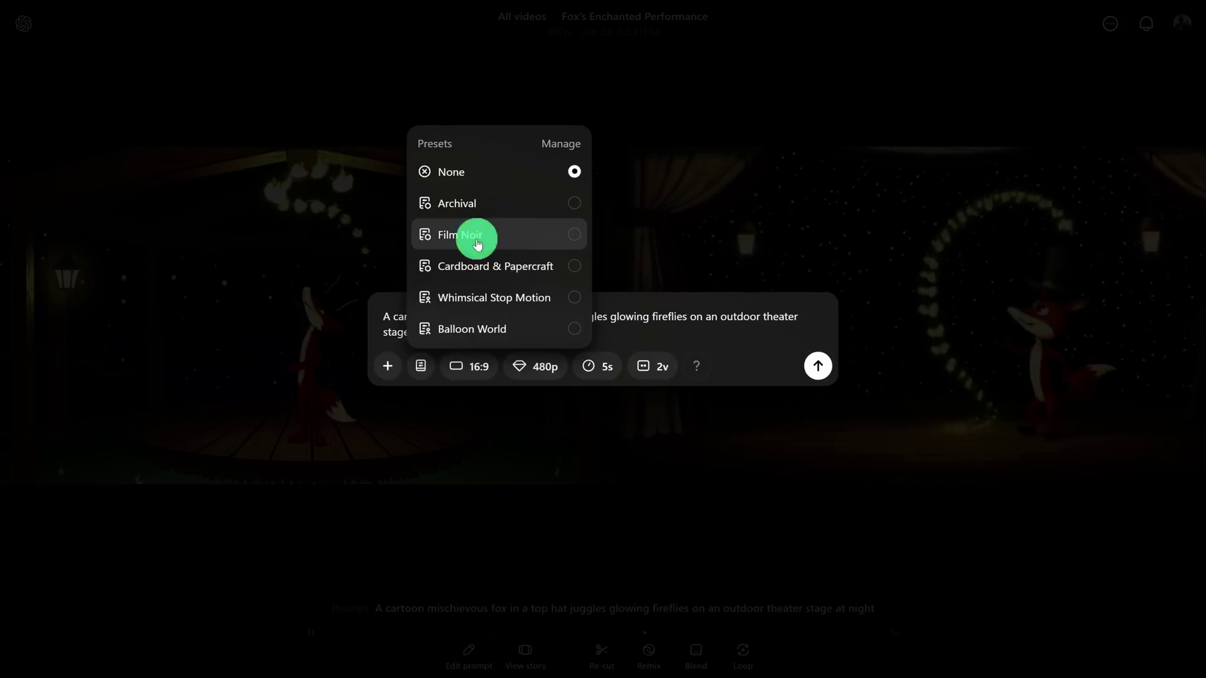
click(817, 366)
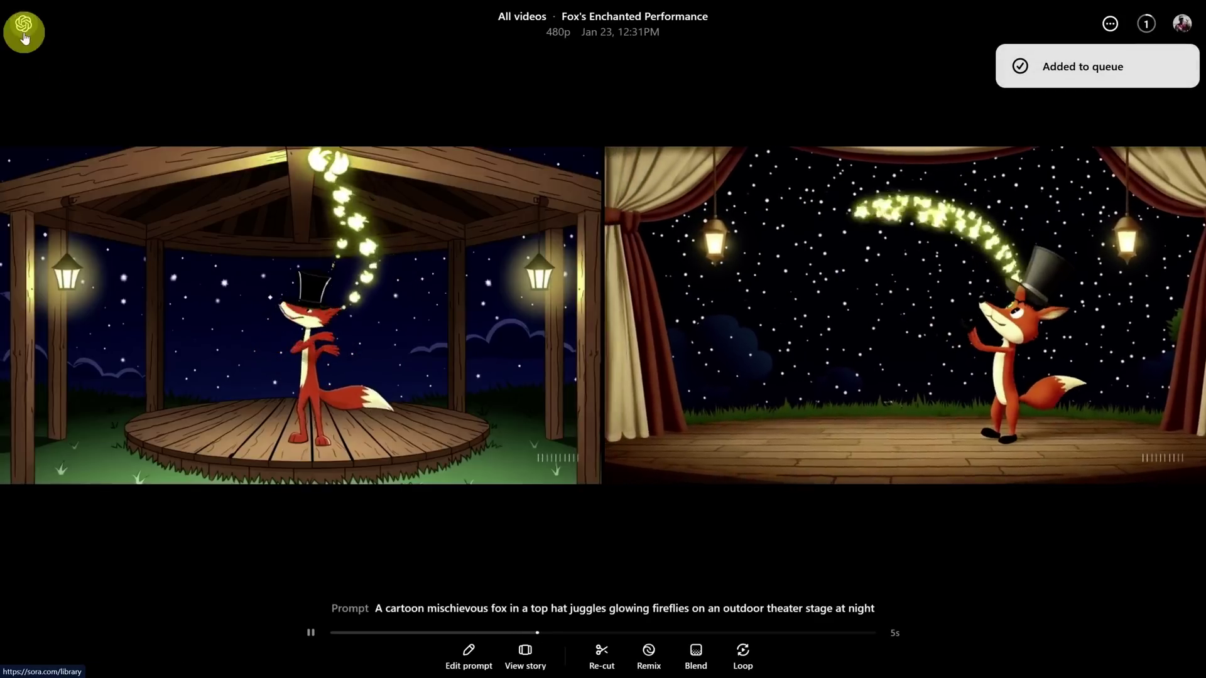
- Watch the new black-and-white Fox's Enigmatic Juggling Act video, then return to All videos
click(22, 24)
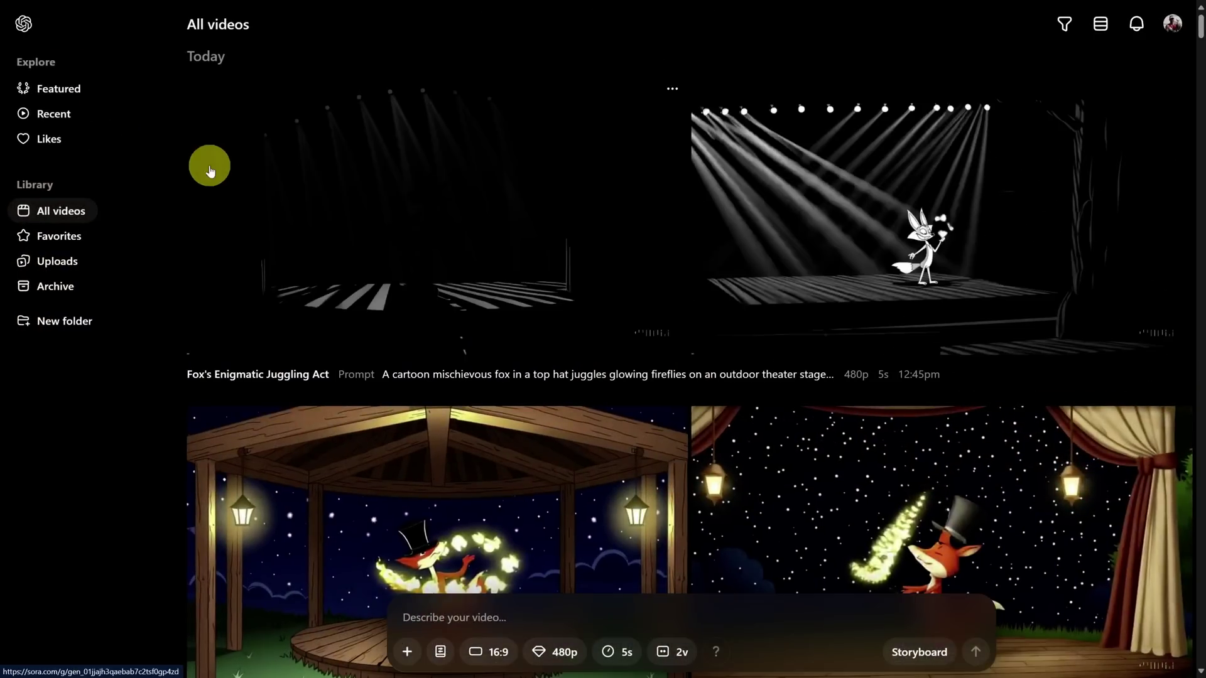
click(221, 170)
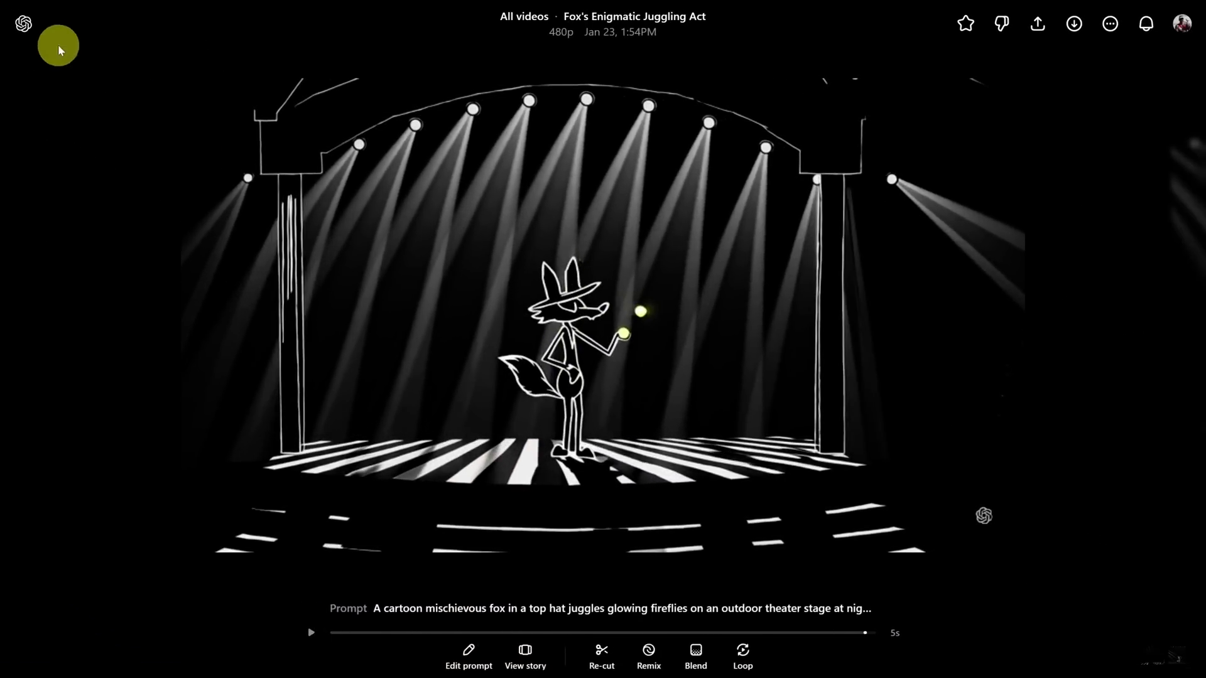
click(26, 24)
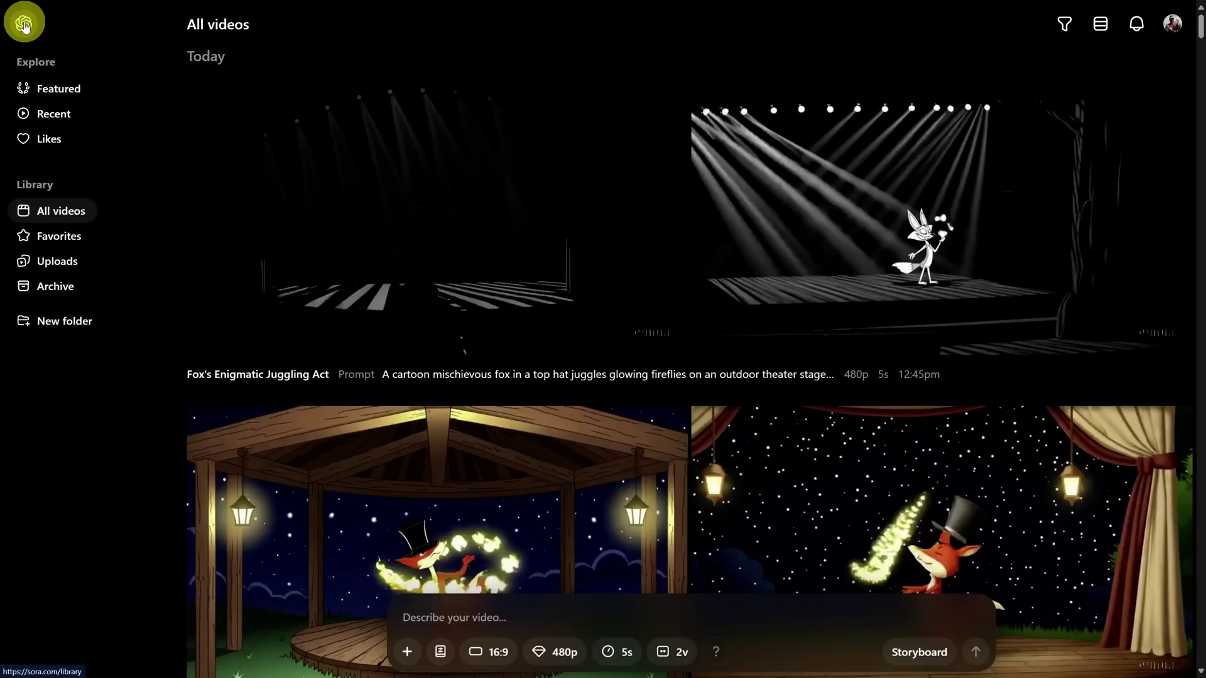
- Scroll through the library and show the three-video Favorites collection
scroll(117, 241, down, 5)
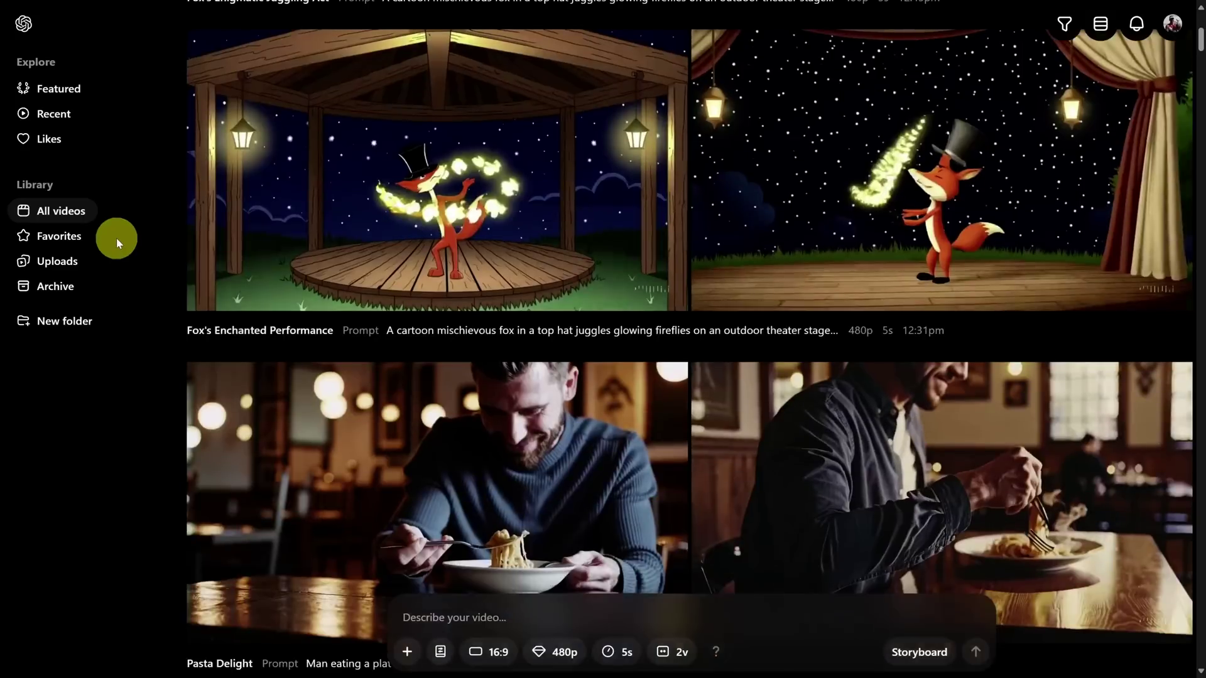
scroll(116, 236, down, 5)
scroll(117, 228, down, 5)
scroll(118, 226, down, 3)
scroll(118, 226, down, 5)
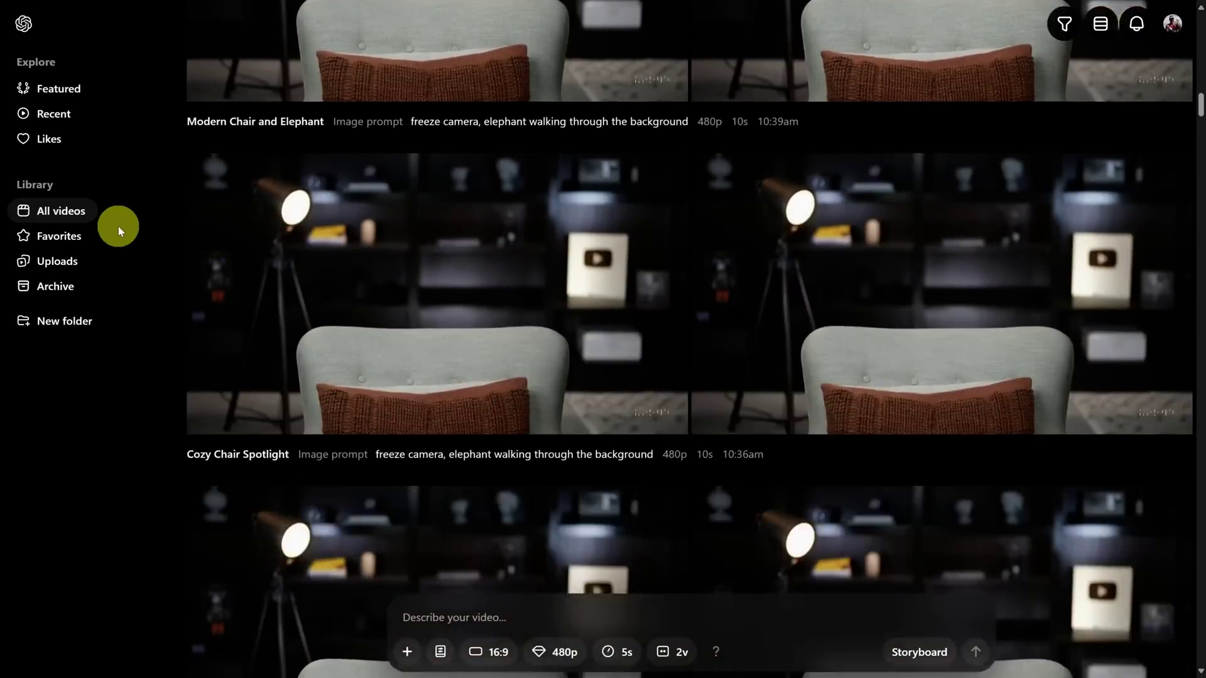
scroll(118, 226, down, 3)
scroll(118, 226, down, 5)
scroll(118, 226, down, 5)
scroll(118, 226, down, 3)
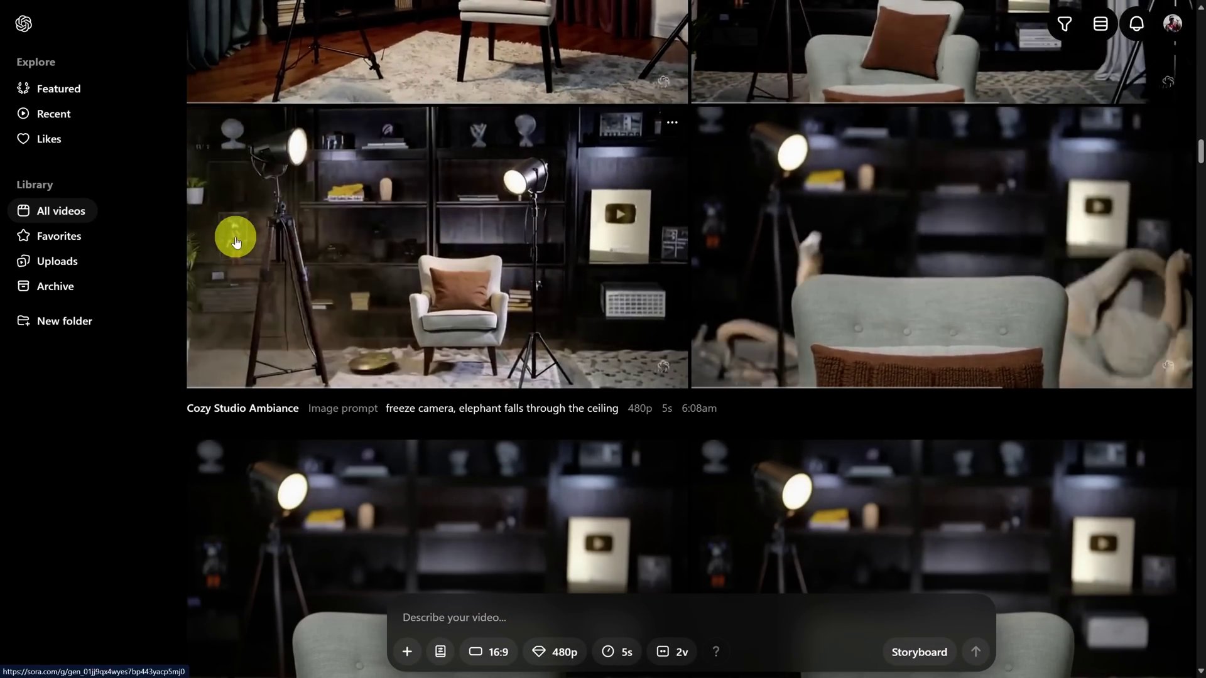
click(59, 236)
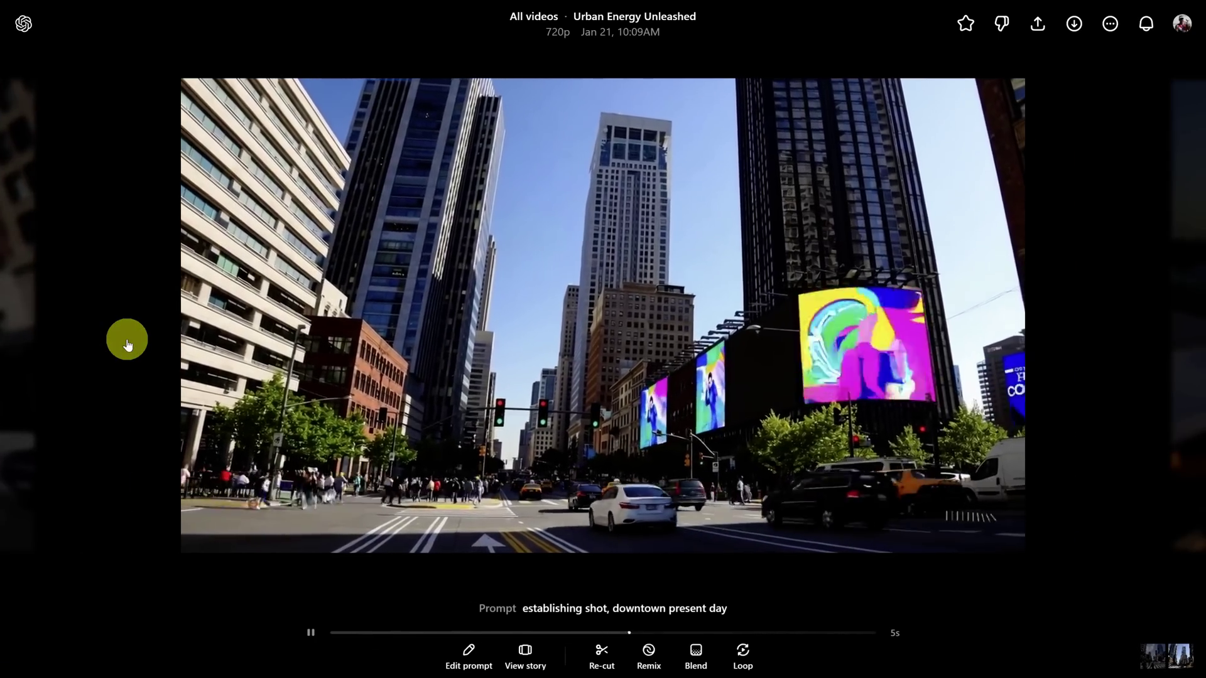
- Pause the city clip, then advance to the Vibrant Market Day timelapse
key(space)
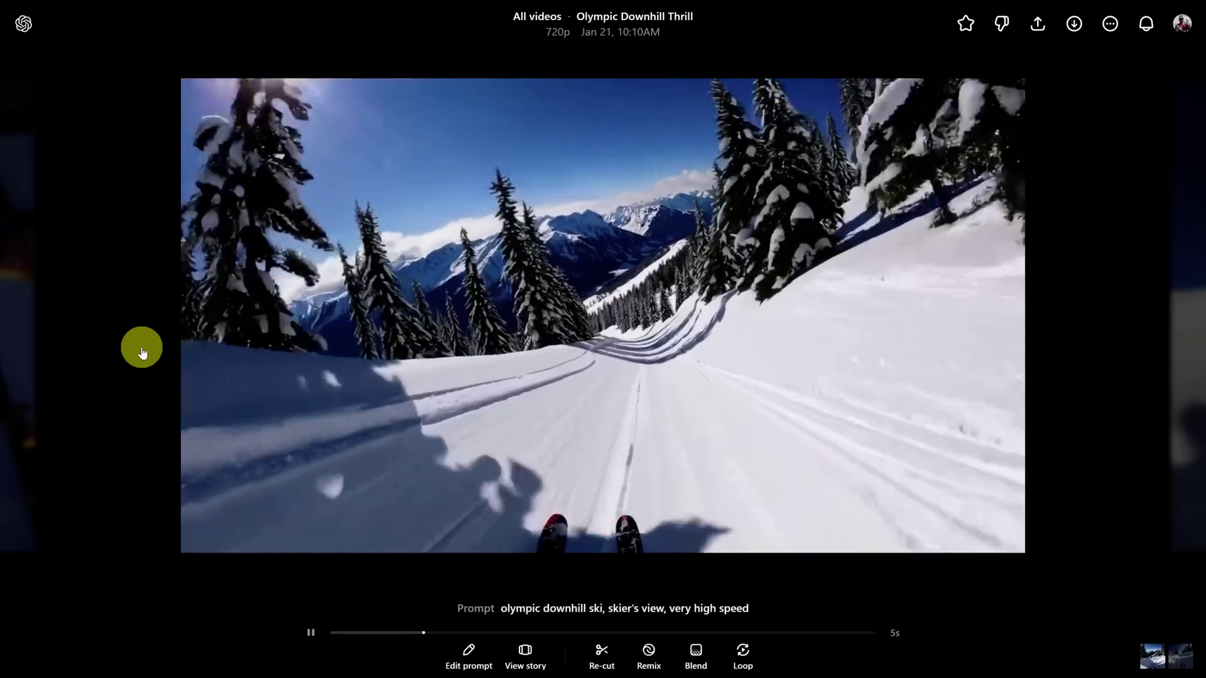
click(142, 352)
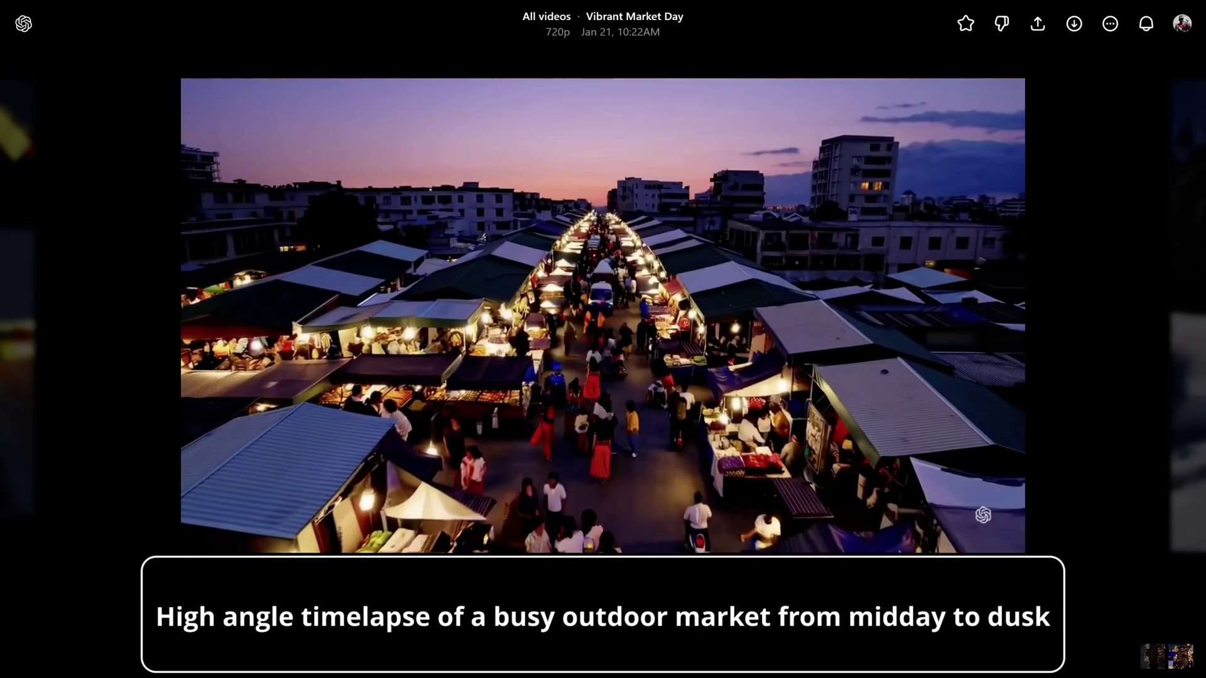
- Pause and resume the market timelapse before moving on to Mesmerizing Fractal Dance
click(312, 635)
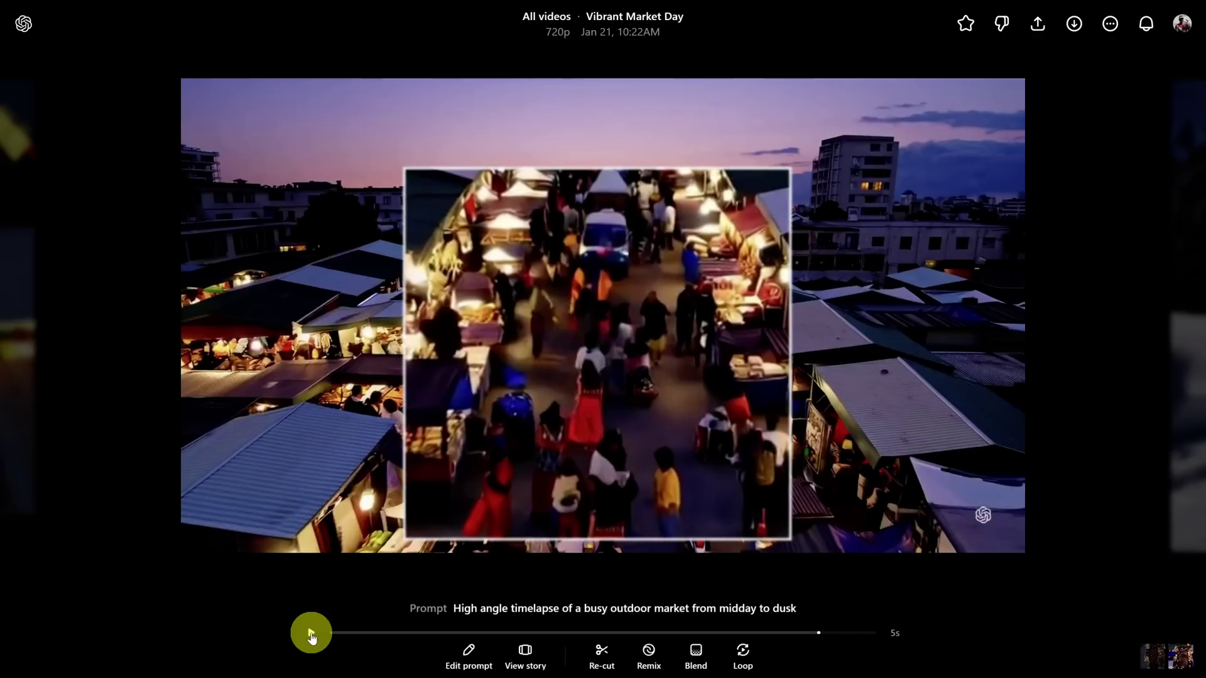
click(311, 636)
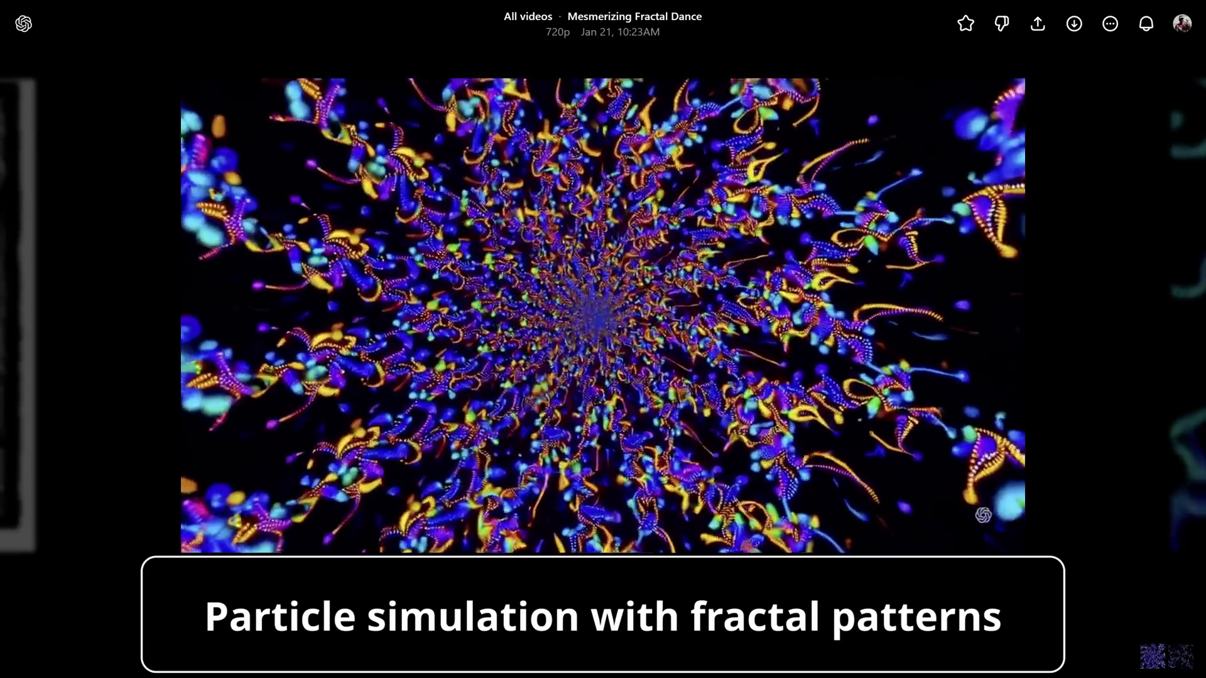
- Advance from the fractal video to the Graceful Linocut Flight bird animation
click(310, 635)
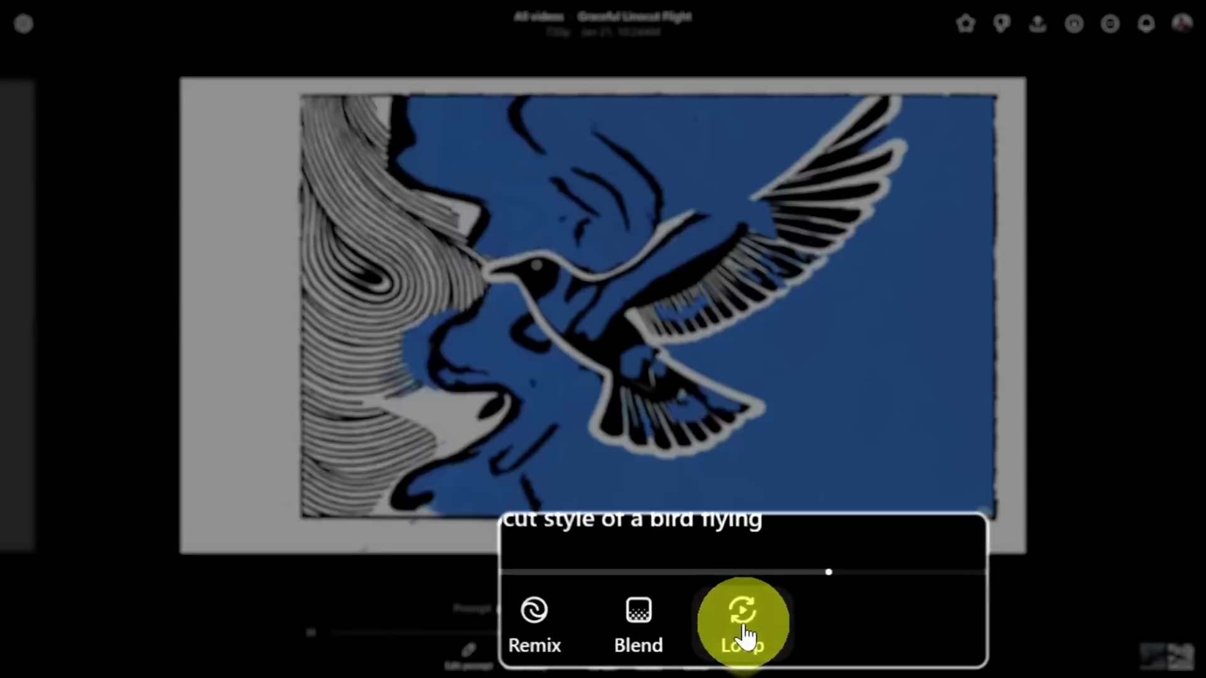
- Trim a section of Graceful Linocut Flight and generate a 4-second short seamless loop
click(744, 636)
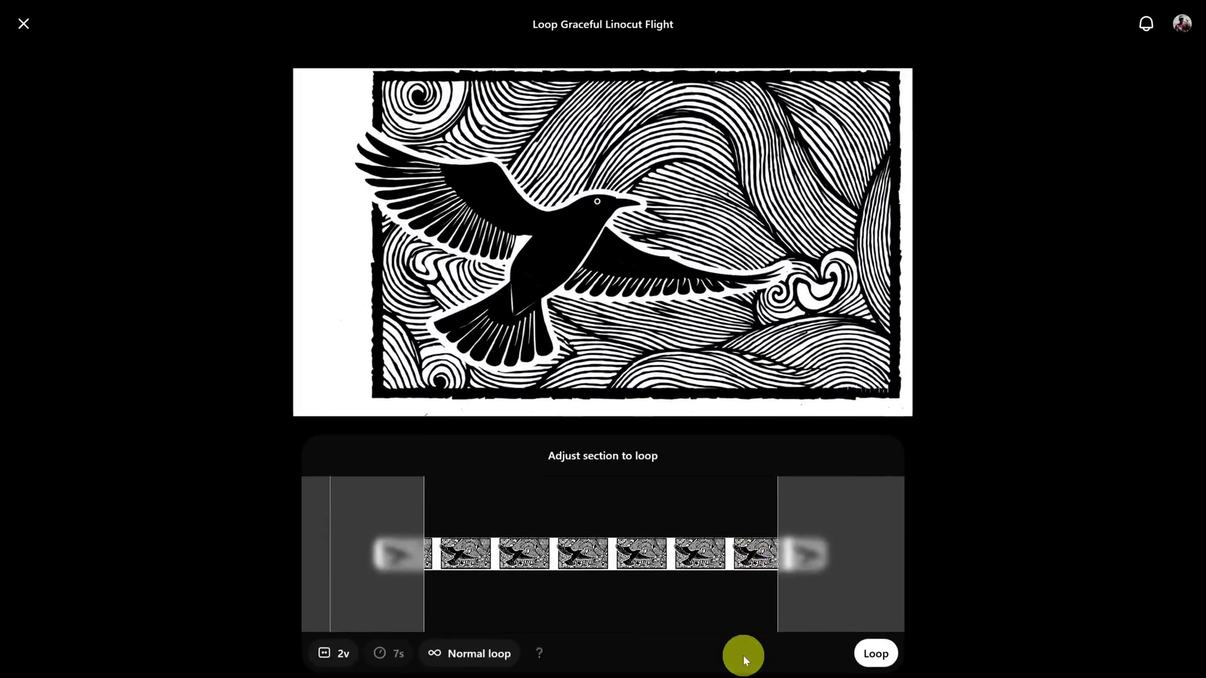
drag(335, 449, 254, 447)
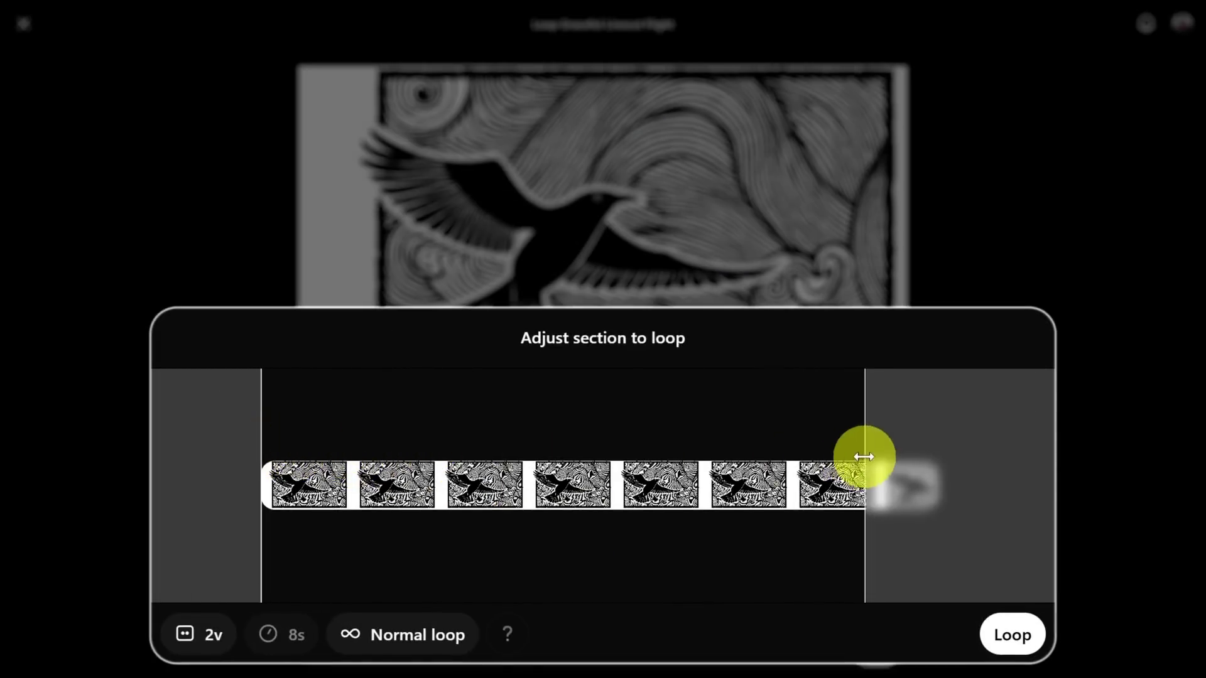
drag(864, 457, 530, 467)
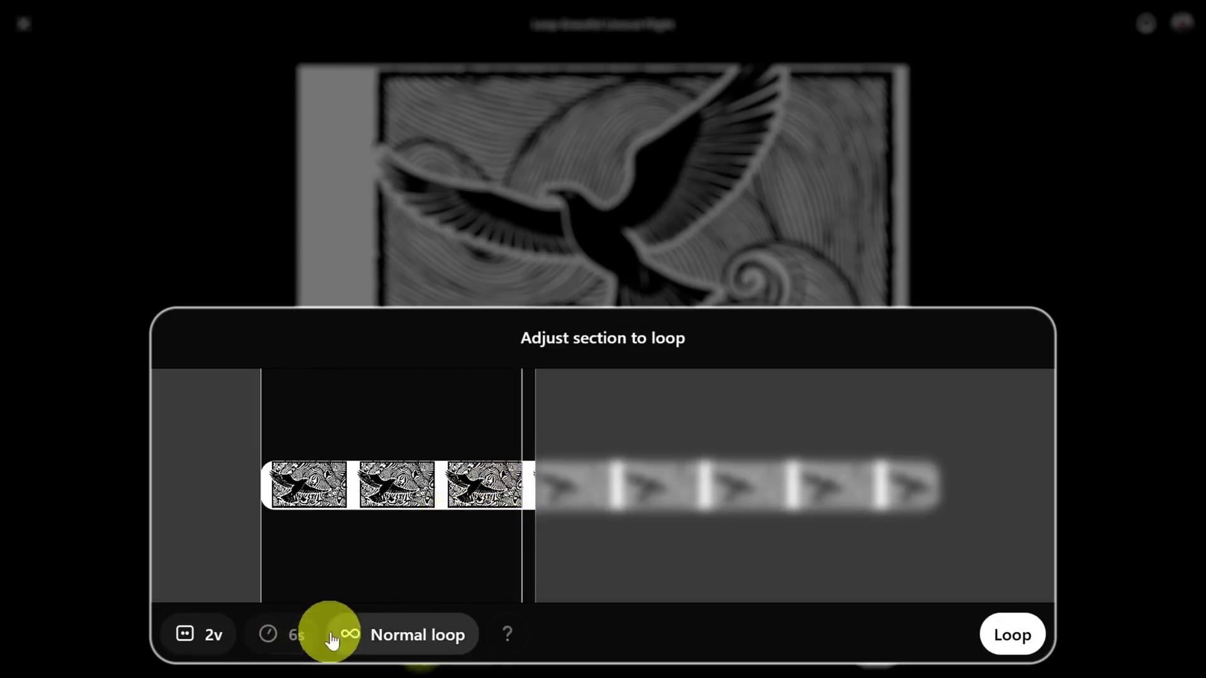
click(416, 638)
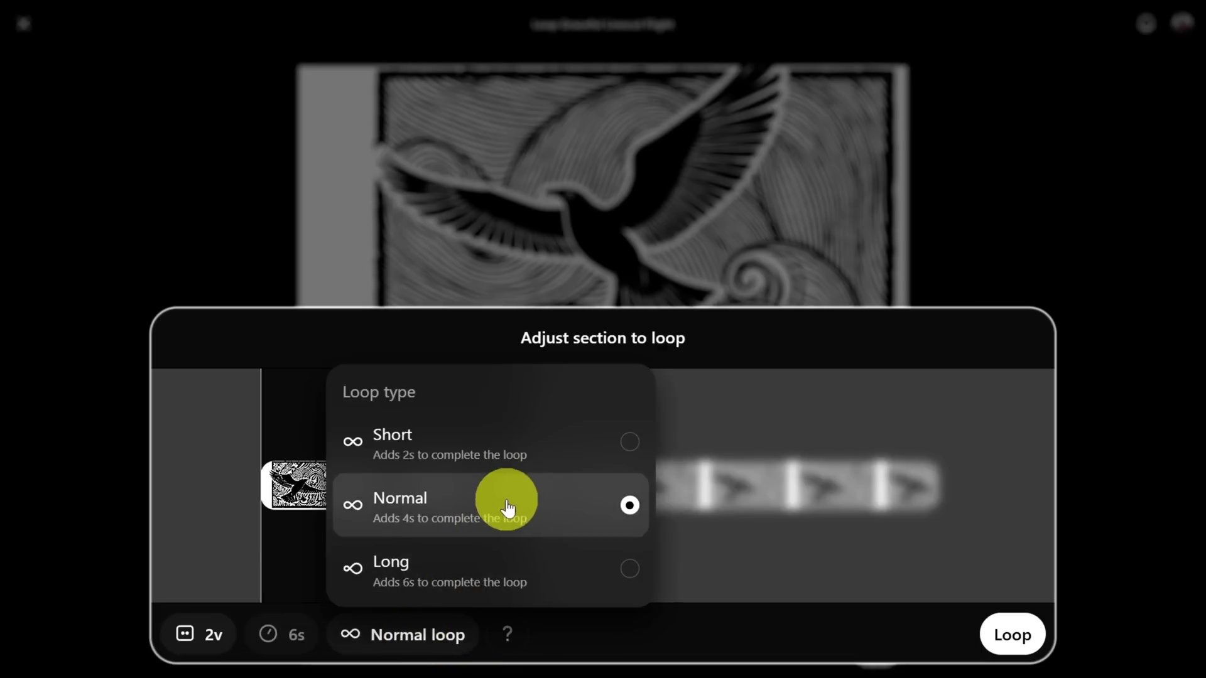
click(500, 438)
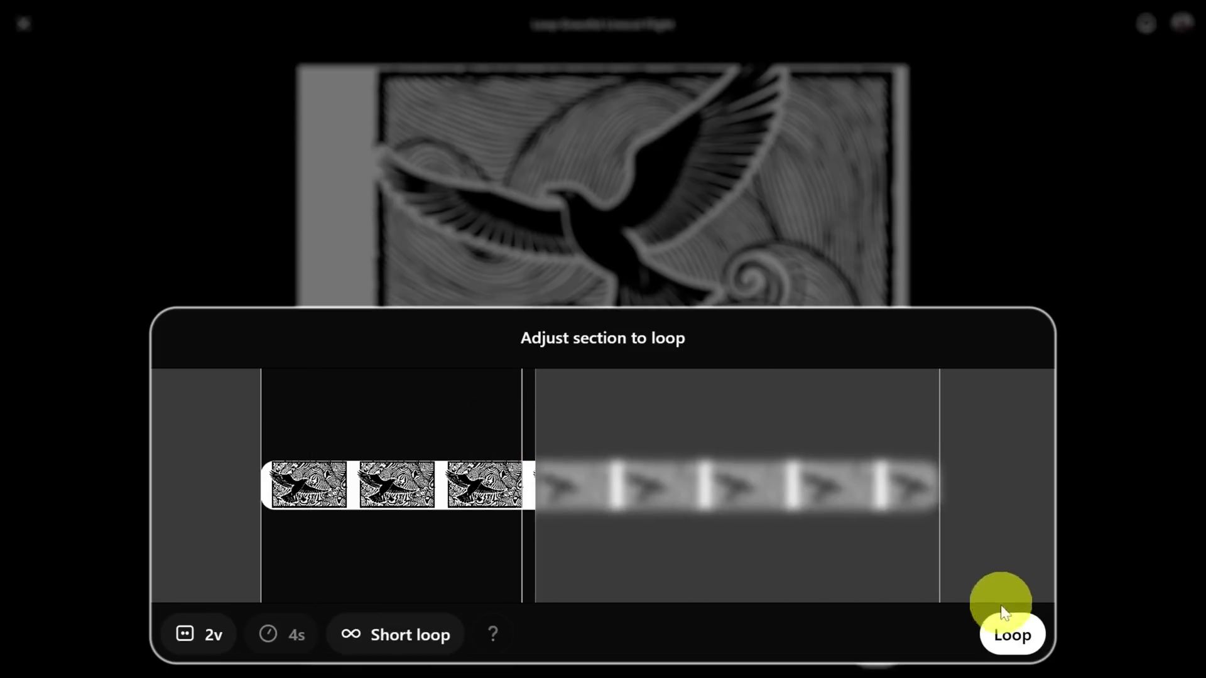
click(1012, 640)
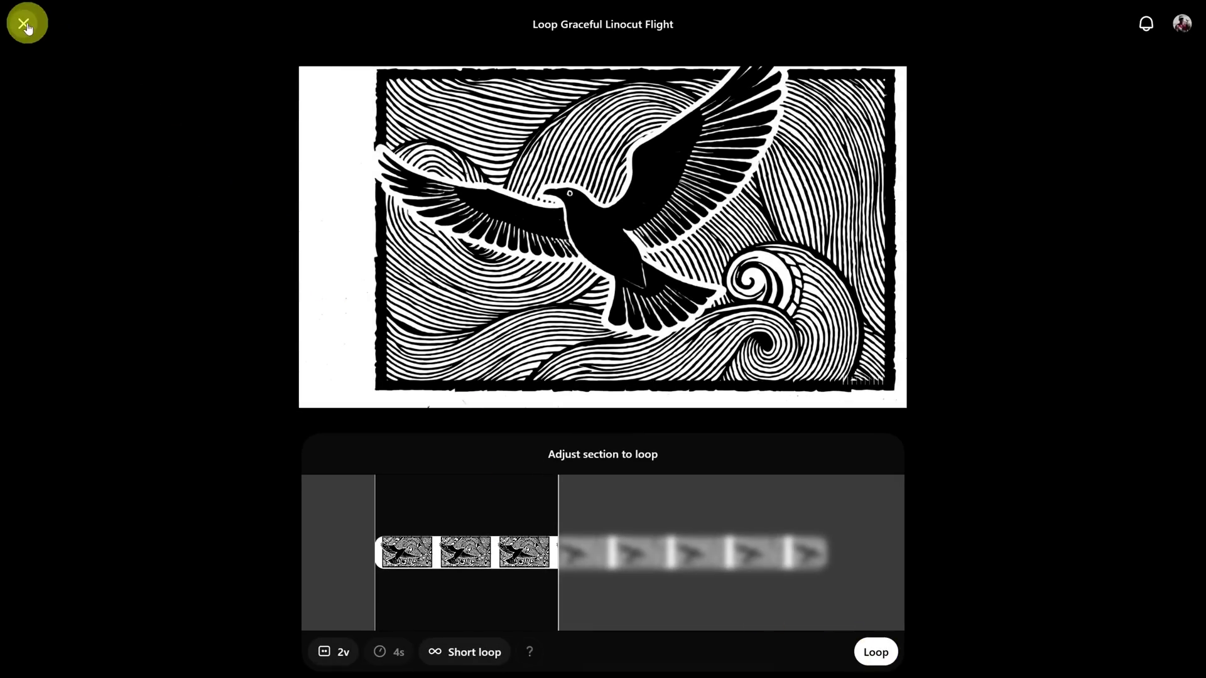
- Return to All videos and open the top video, Ethereal Light Transformation
click(25, 25)
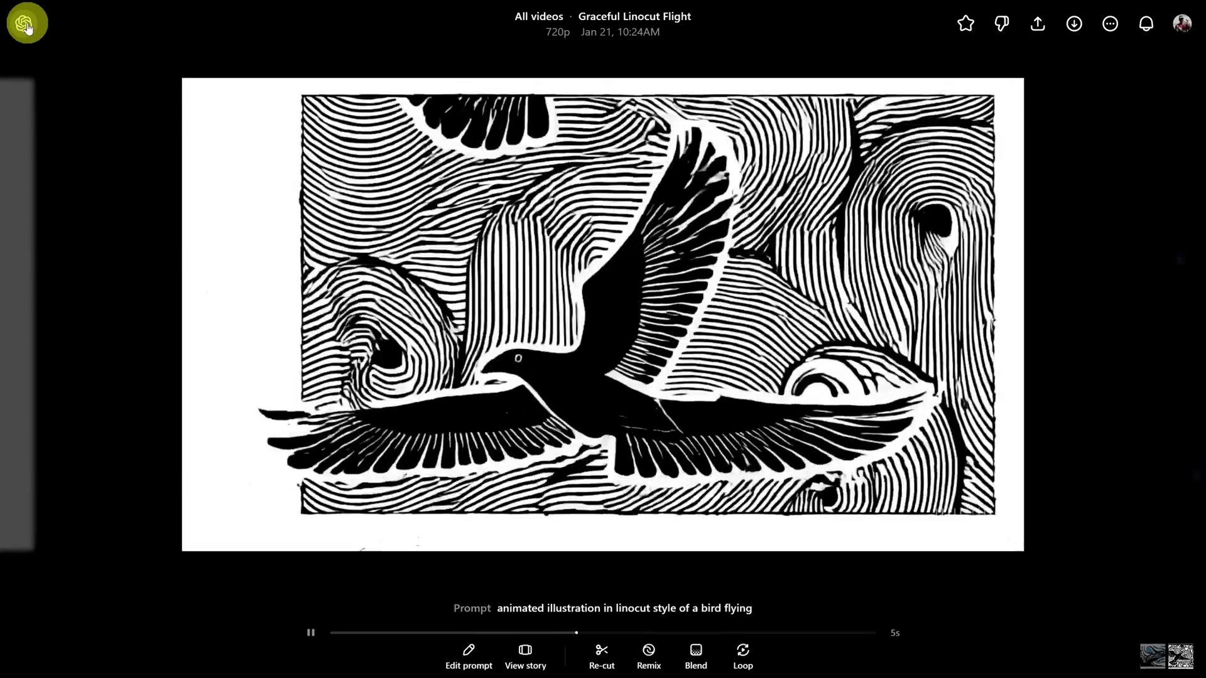
click(27, 27)
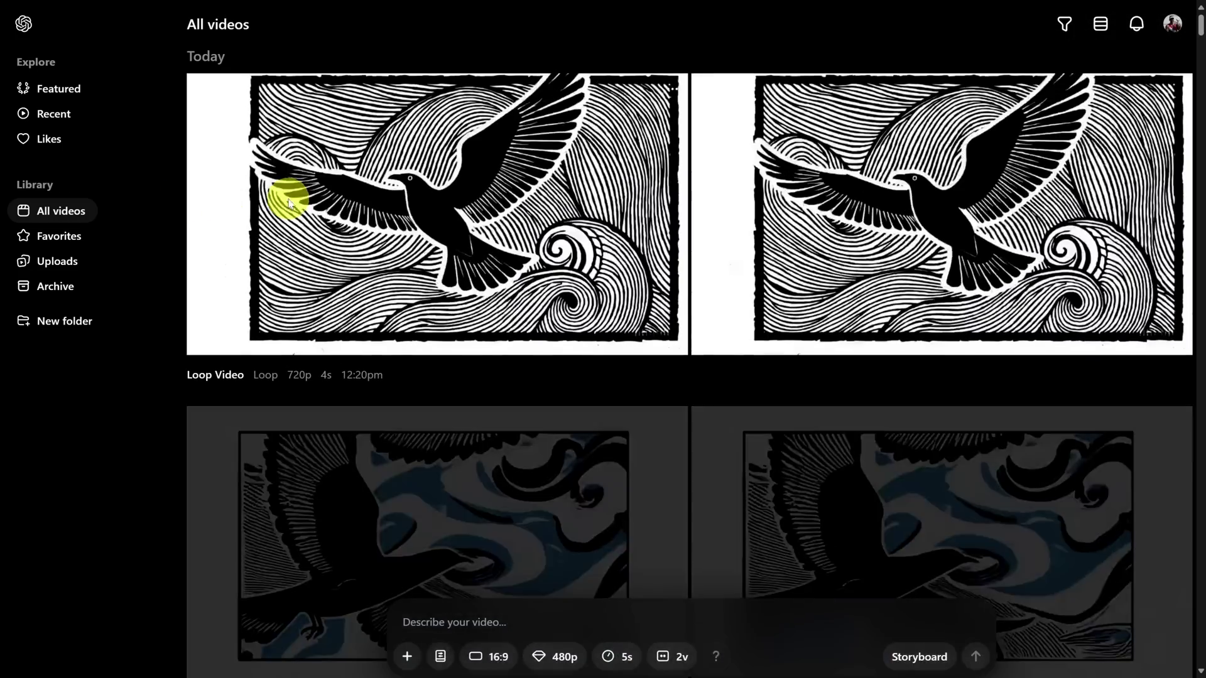
click(289, 196)
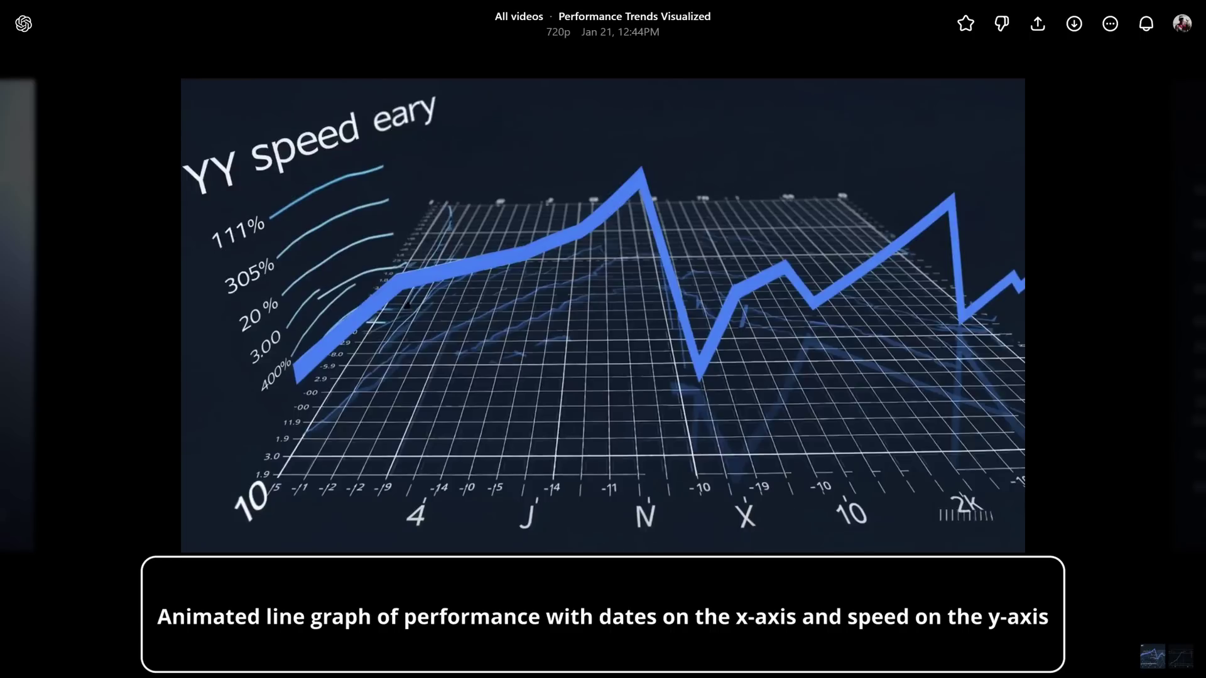
- Pause Performance Trends Visualized, then step through the Chimney Fire Statistics variants to the detective chase
click(310, 634)
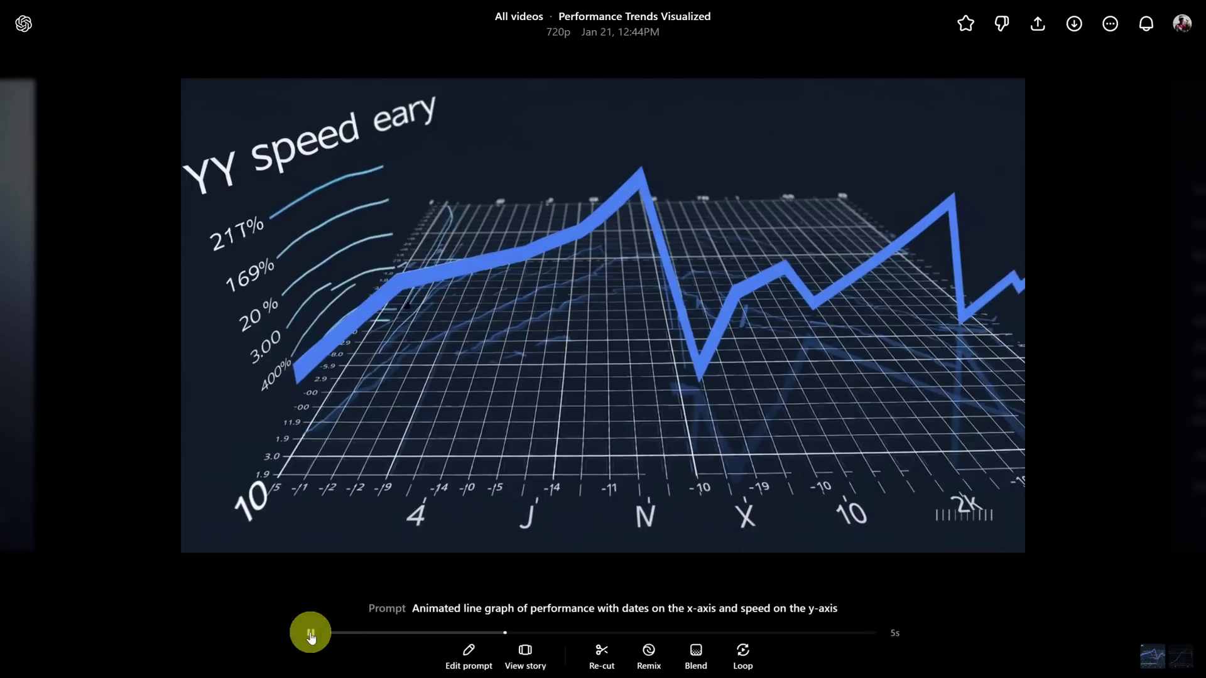
key(Down)
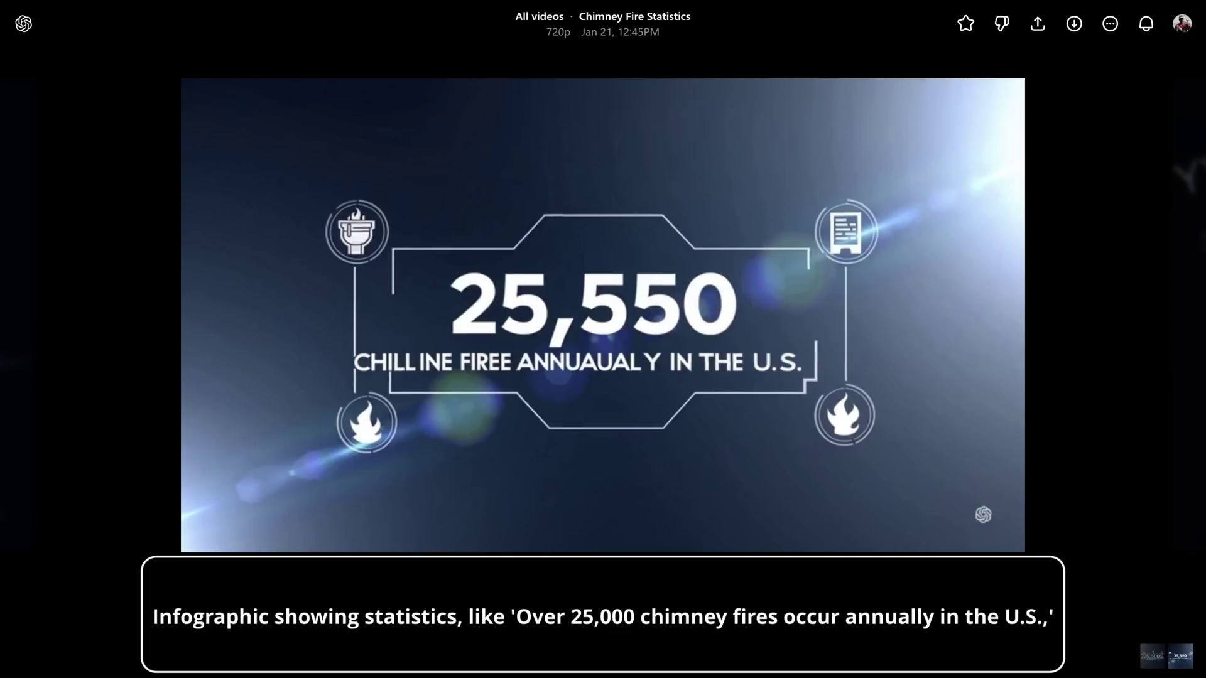
key(Left)
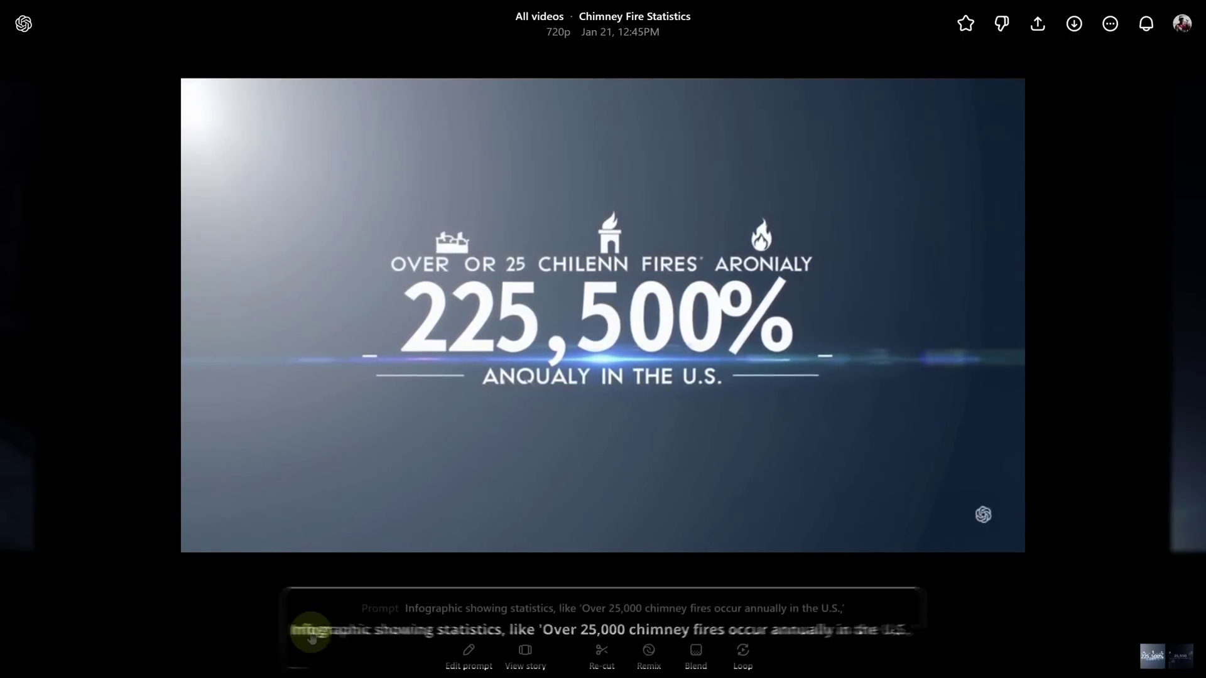
key(Left)
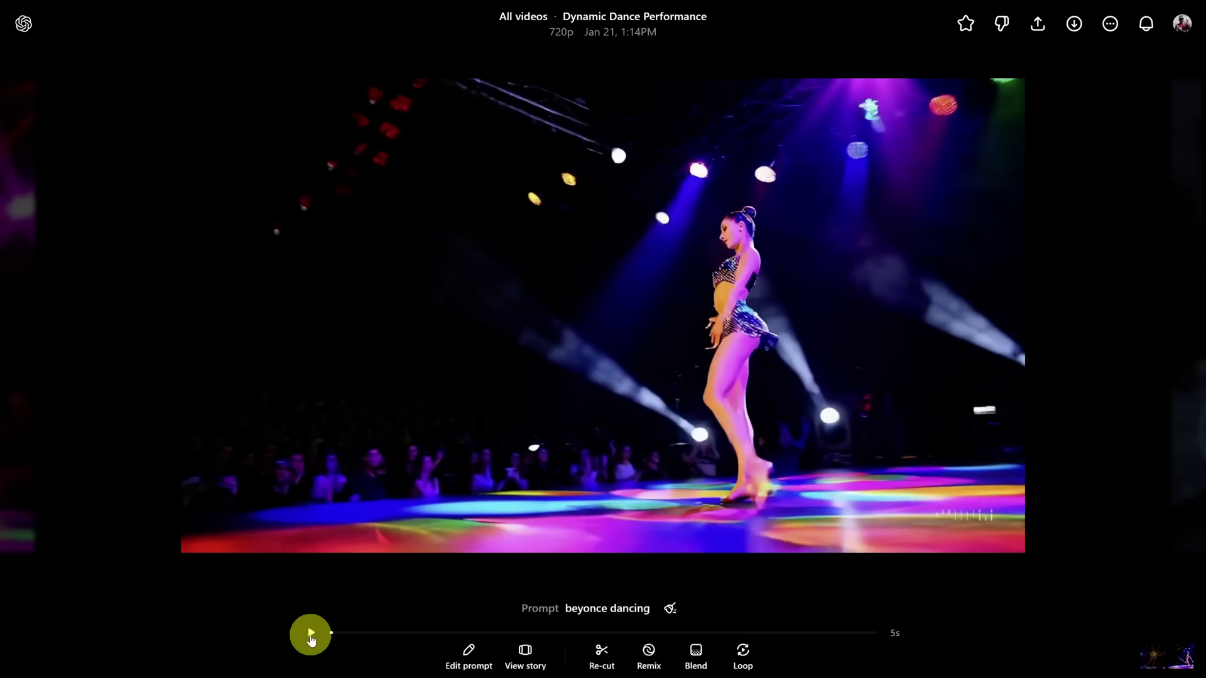
- Play Dynamic Dance Performance, then advance to the Corporate Adventure Ride video
click(310, 635)
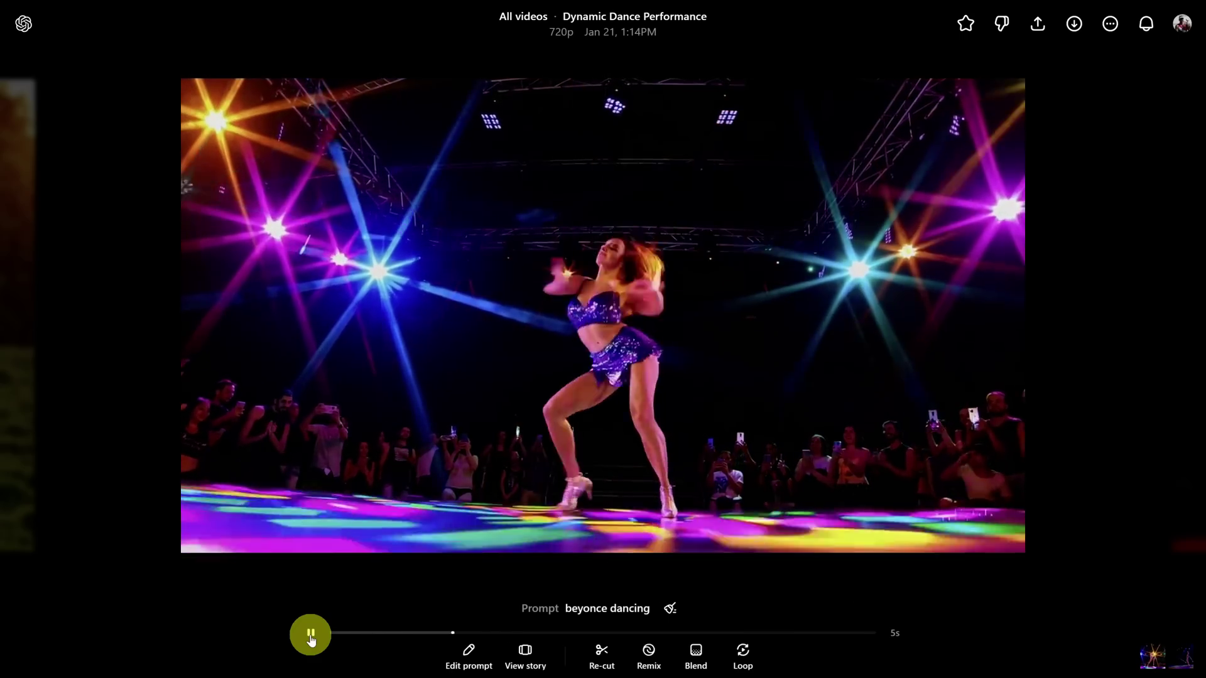
key(Left)
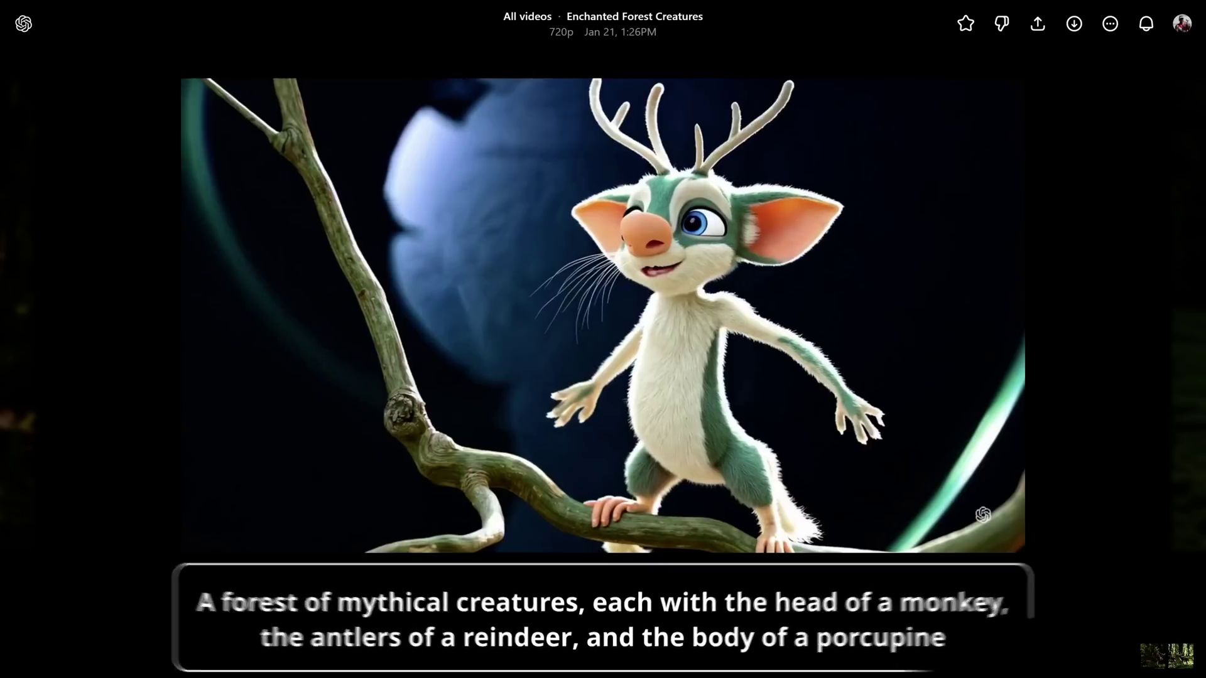
- Pause and resume Enchanted Forest Creatures, then step to the Hedgehogs Surfing Adventures video
click(310, 635)
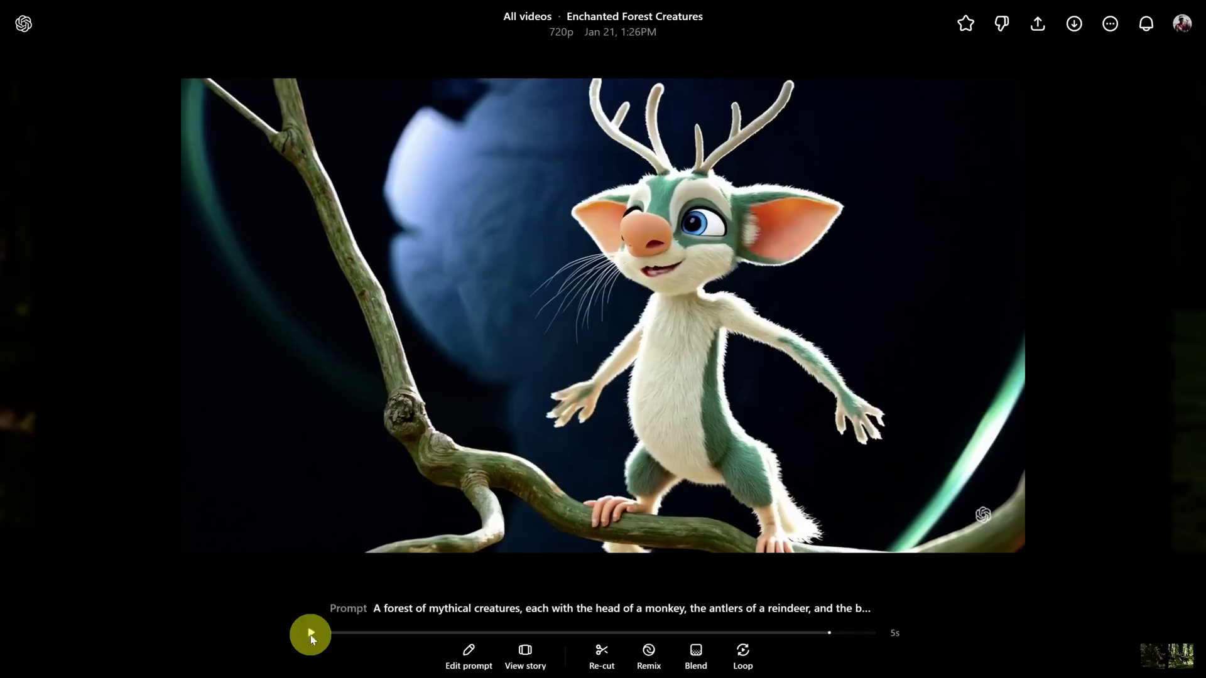
click(310, 634)
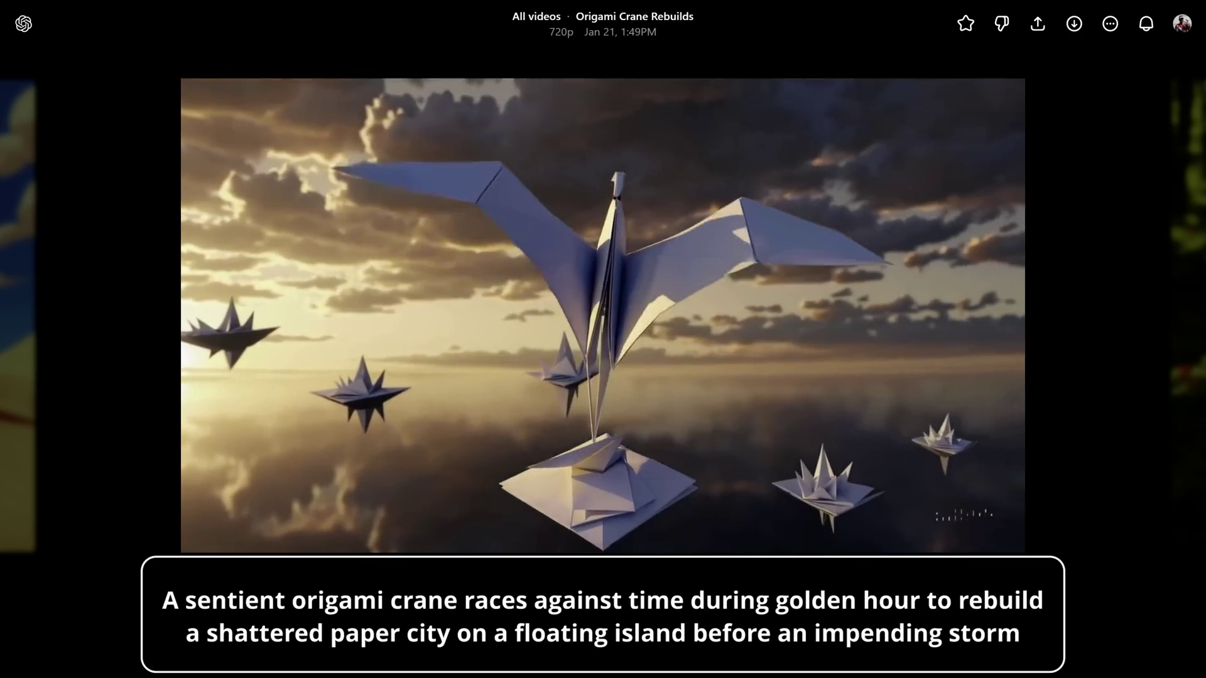
key(Left)
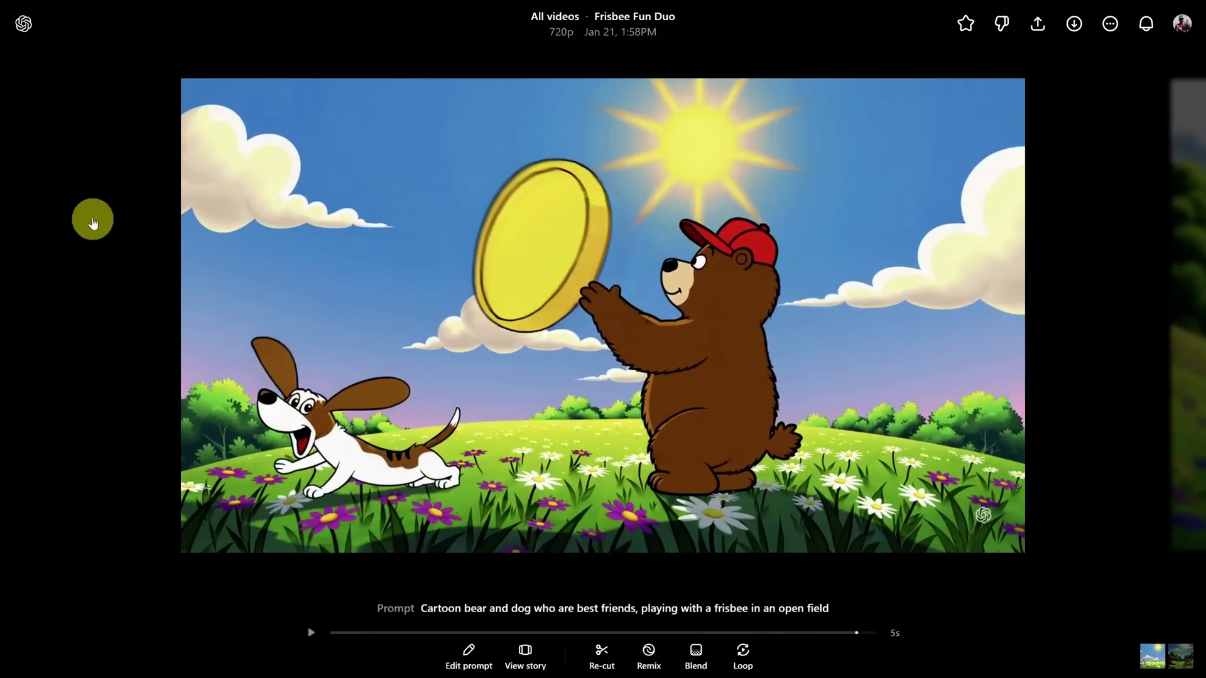
- Return from the viewer to the All videos library via the Sora logo
click(26, 28)
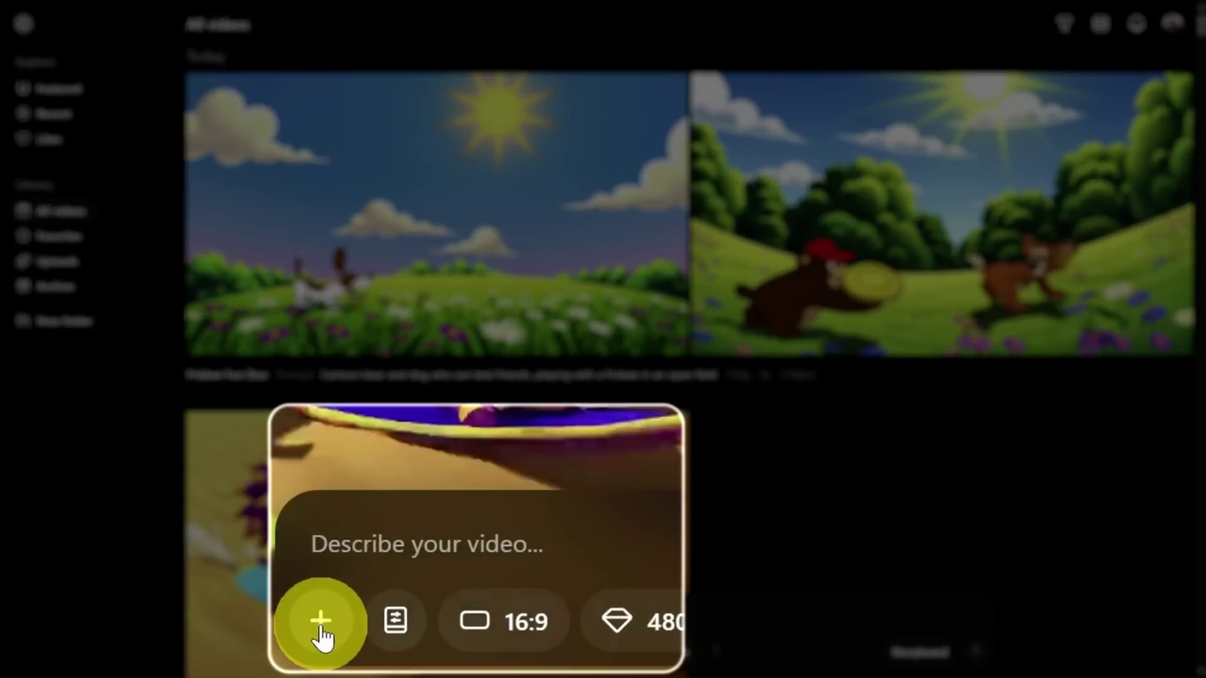
- Accept the media upload agreement for uploading an image or video to the composer
click(321, 631)
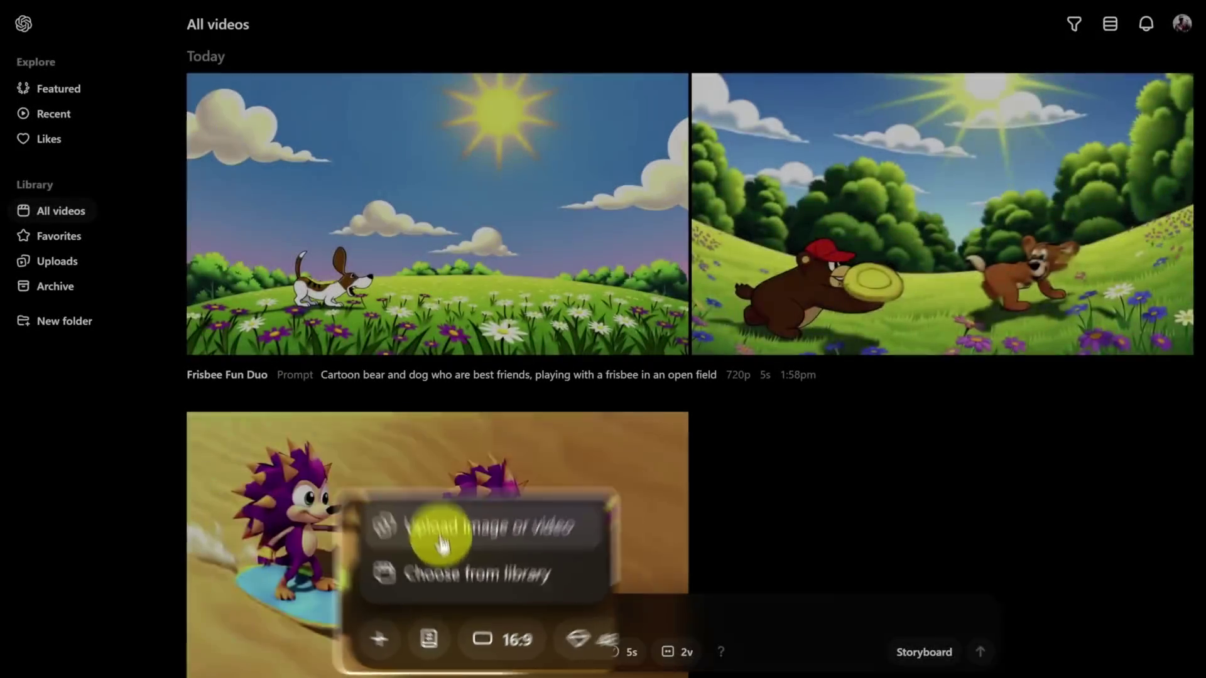
click(442, 544)
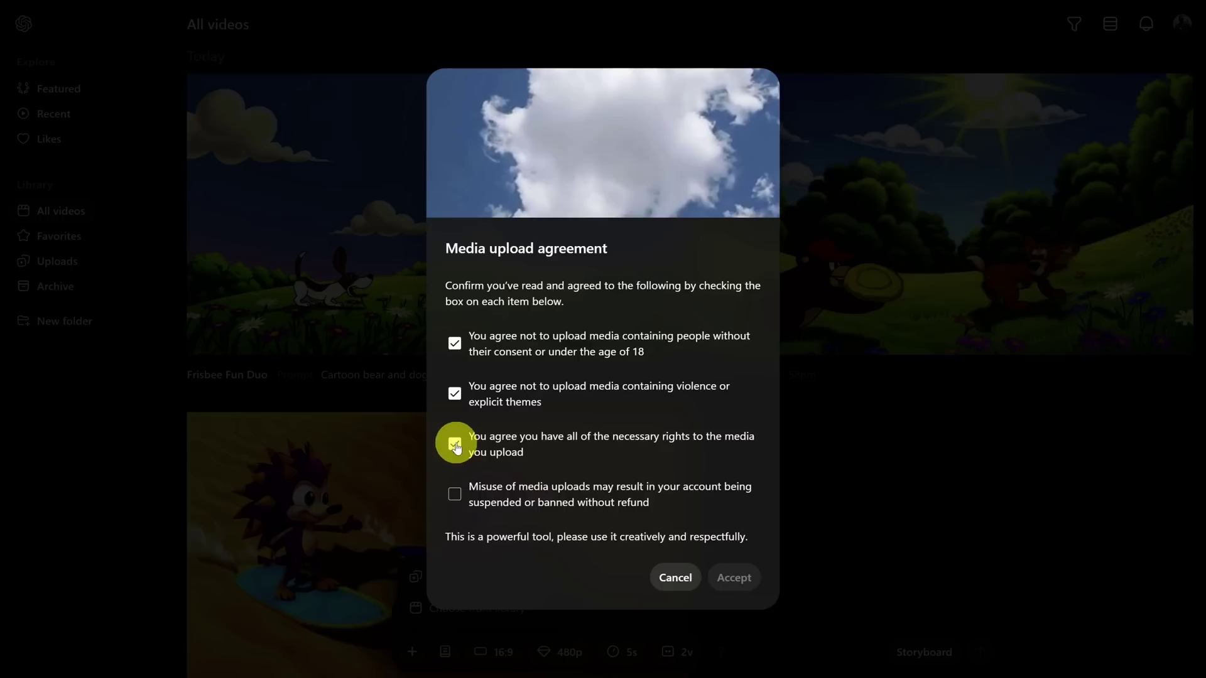
click(454, 496)
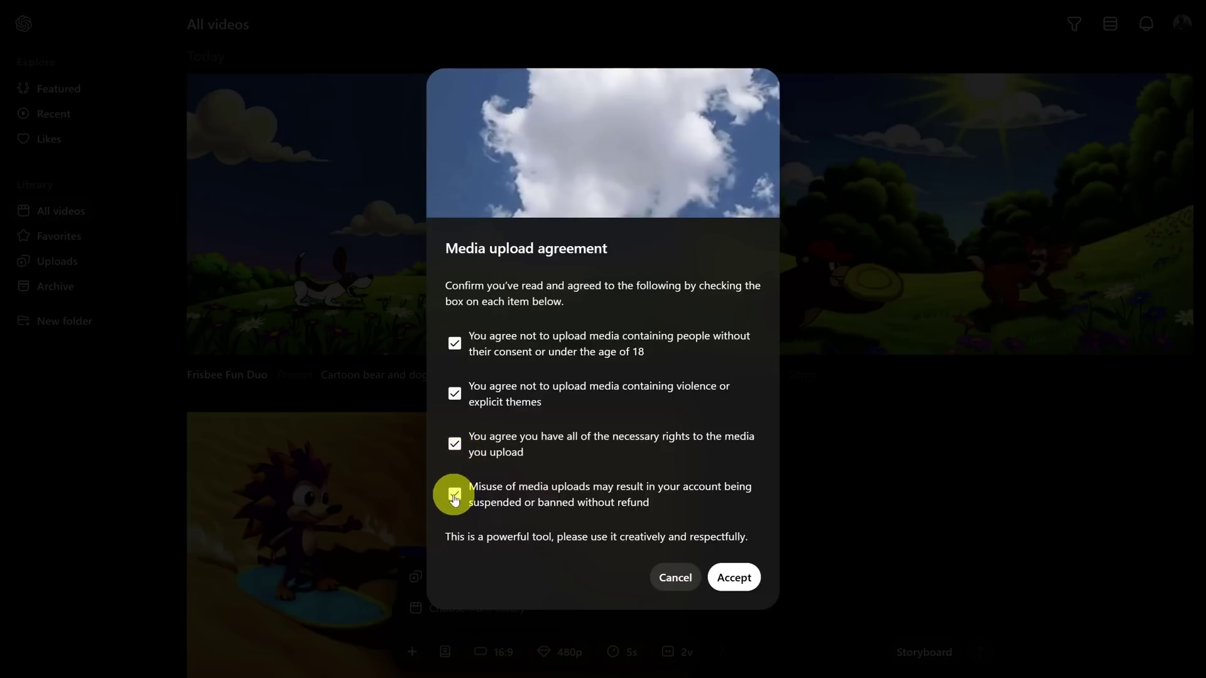
click(732, 575)
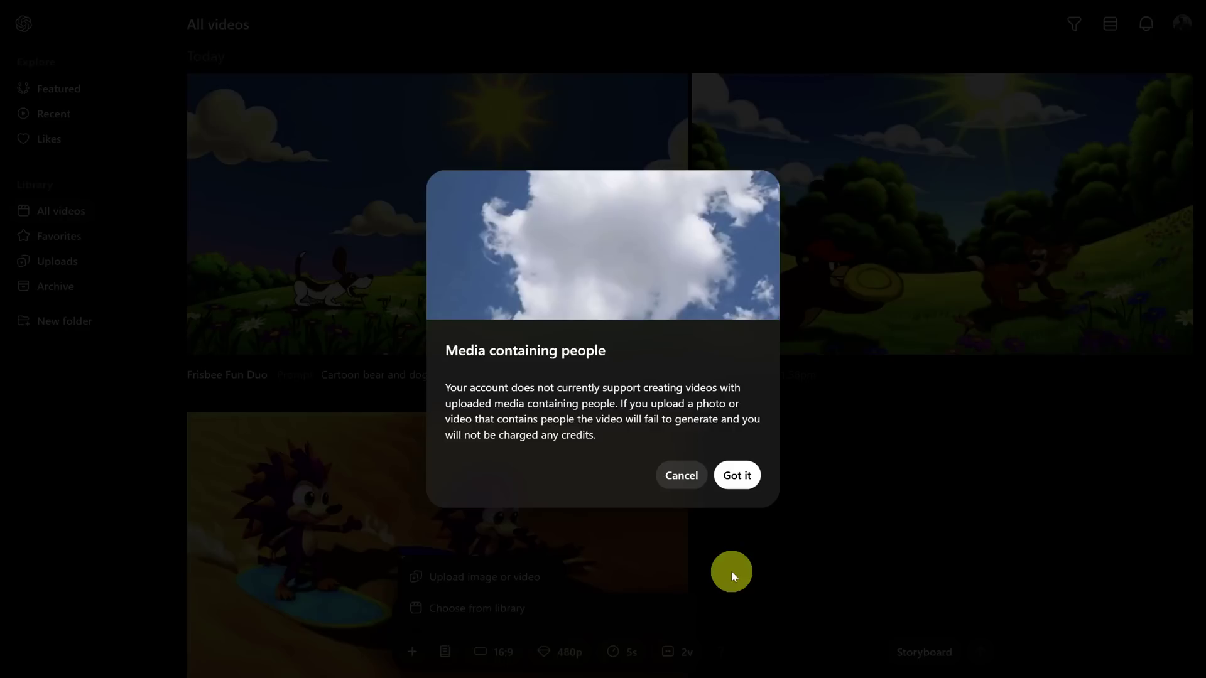
- Attach the Popeye image from Downloads and submit it with the prompt 'everybody dance now'
click(736, 476)
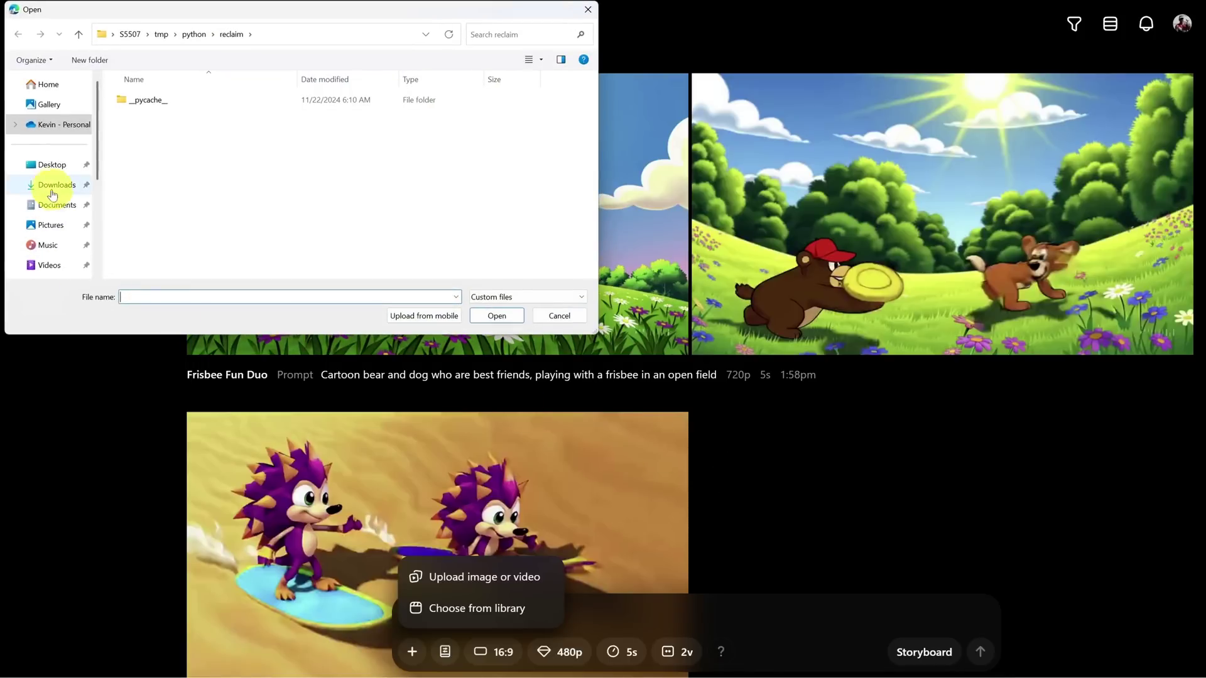
click(52, 187)
double_click(142, 116)
text(everybody dance now)
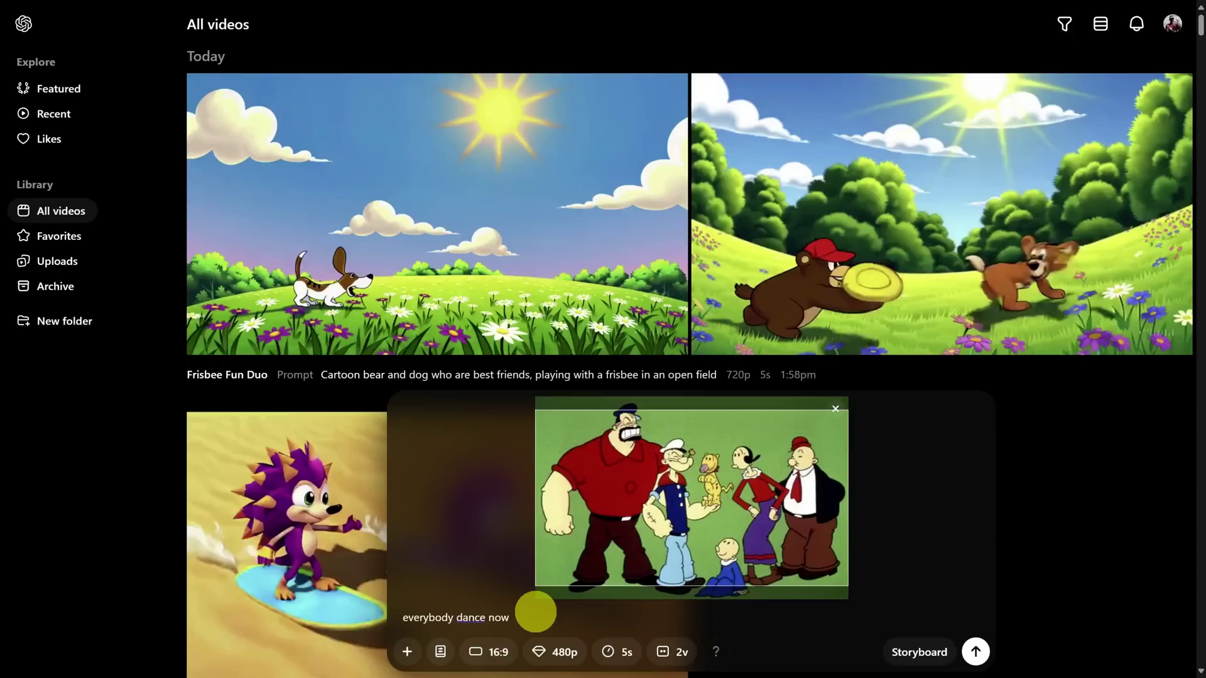
click(975, 652)
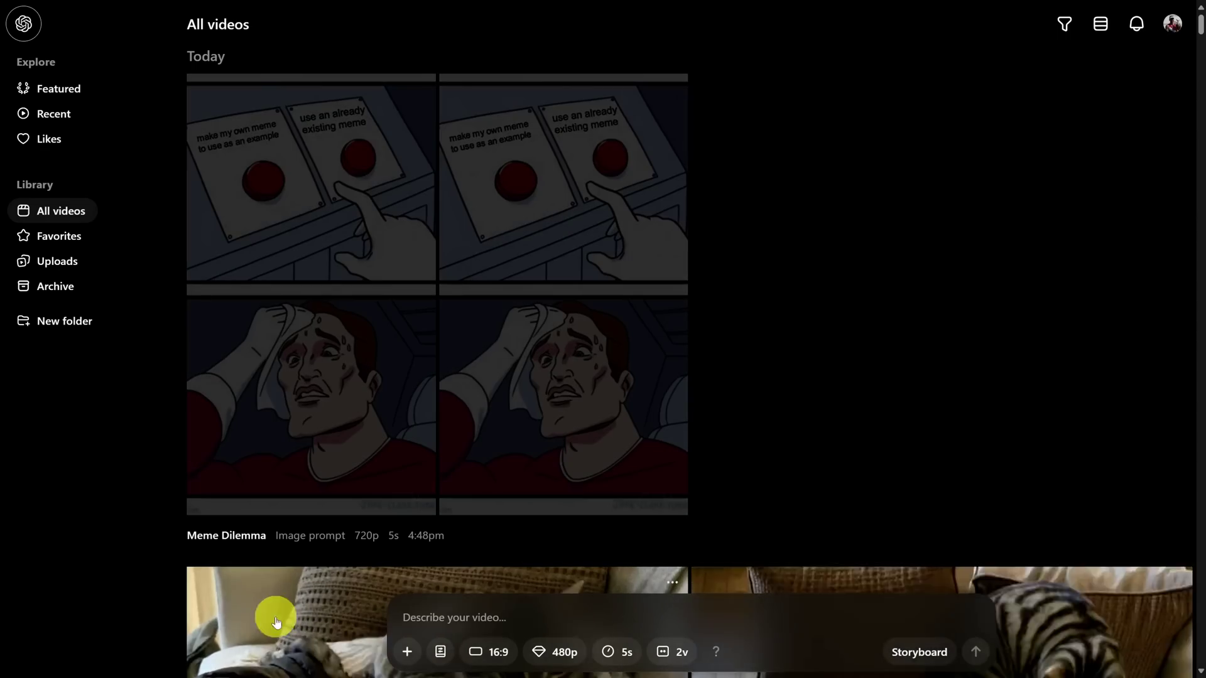
- Open the Cozy Cat Comfort video and step back twice to the Meme Dilemma clips
click(237, 622)
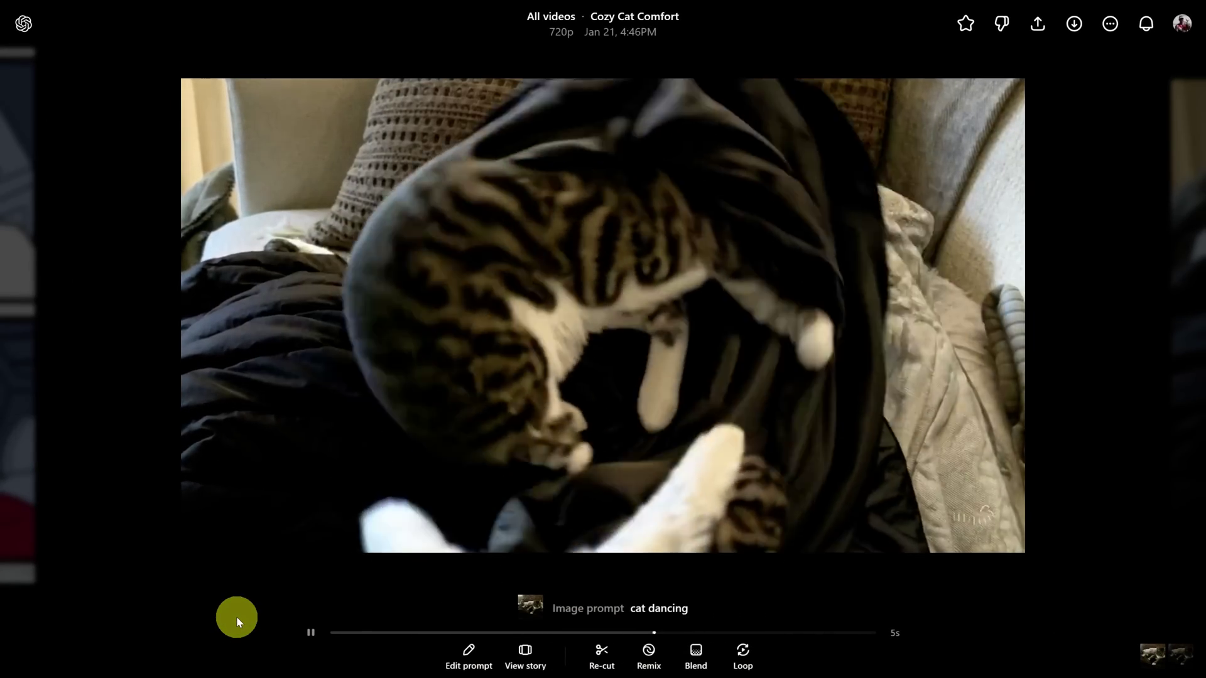
key(Left)
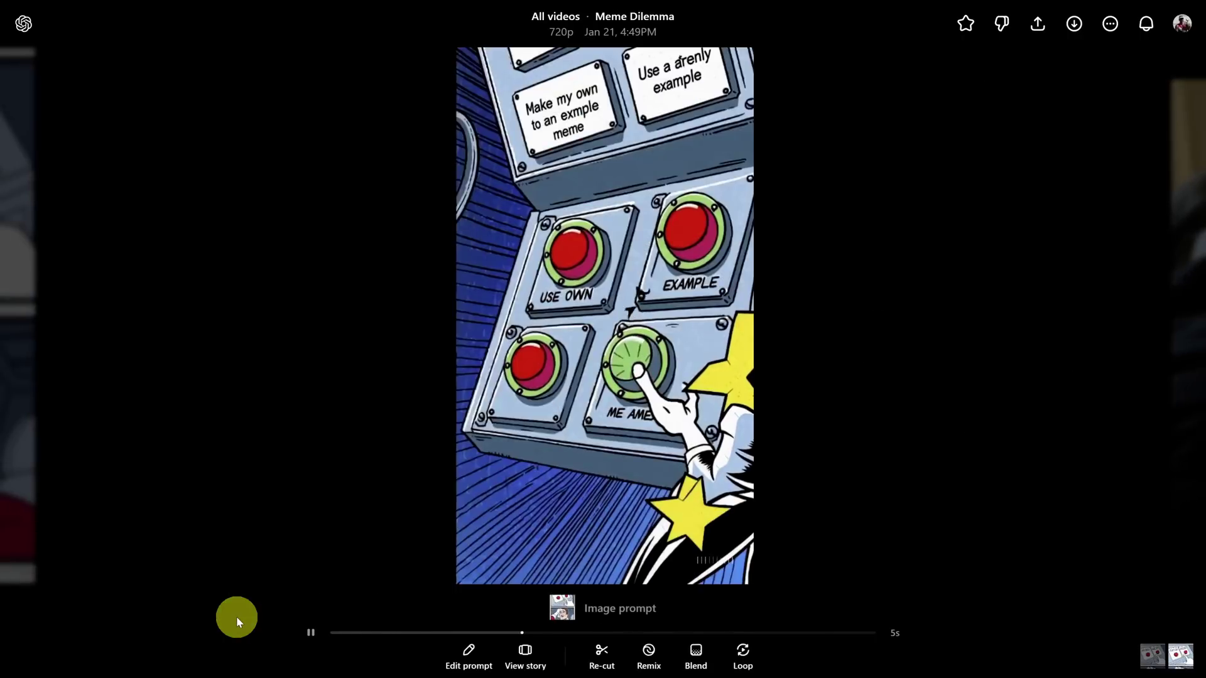
key(Left)
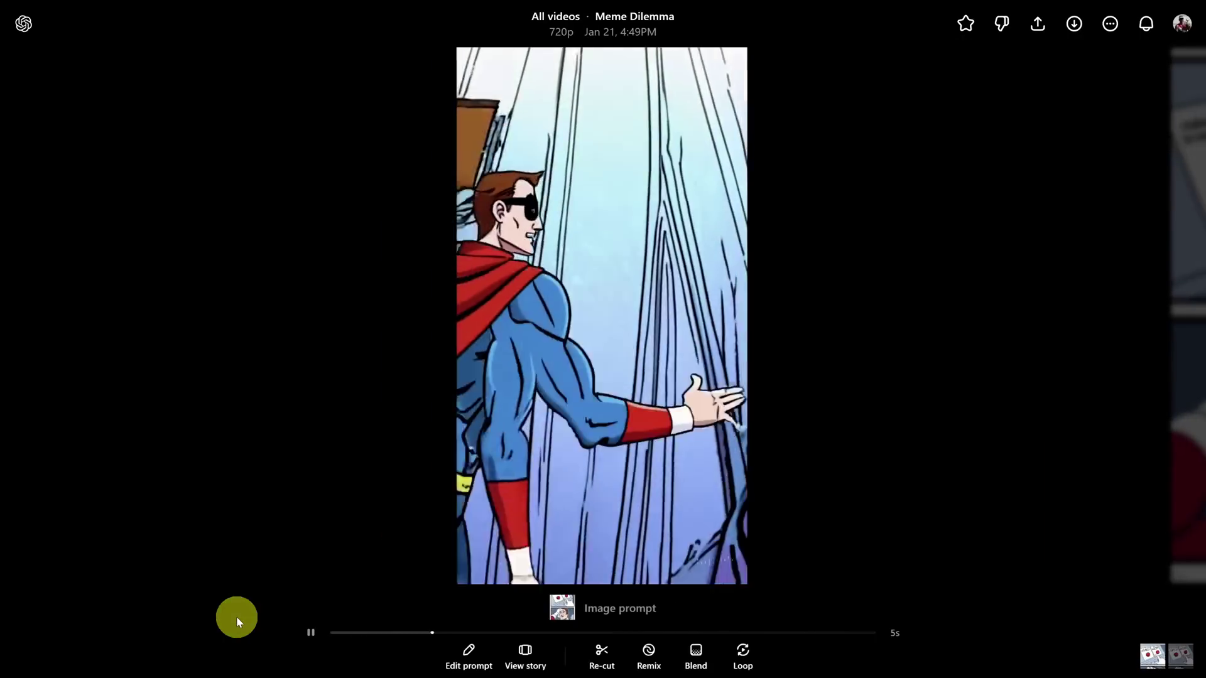